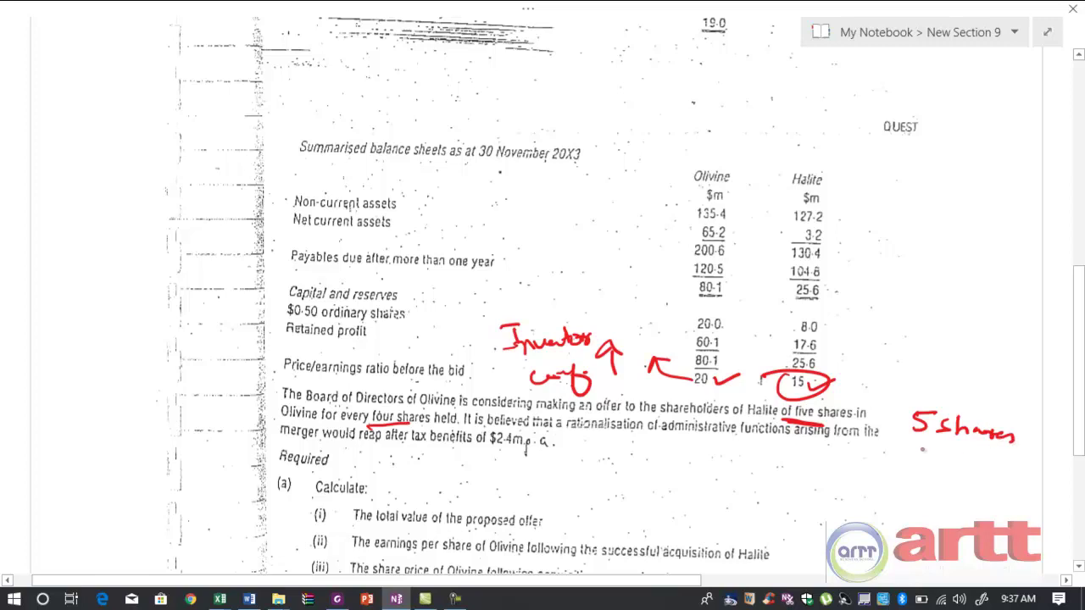
Handwrite the exchange terms beside the offer paragraph: 5 shares in the acquirer for surrendering 4 shares in the target
{"action": "left_click_drag", "start_coordinate": [925, 458], "coordinate": [1016, 472]}
{"action": "mouse_move", "coordinate": [734, 480]}
{"action": "left_mouse_down"}
{"action": "mouse_move", "coordinate": [719, 500]}
{"action": "mouse_move", "coordinate": [801, 502]}
{"action": "mouse_move", "coordinate": [821, 486]}
{"action": "mouse_move", "coordinate": [858, 499]}
{"action": "mouse_move", "coordinate": [870, 519]}
{"action": "mouse_move", "coordinate": [970, 517]}
{"action": "left_mouse_up"}
{"action": "mouse_move", "coordinate": [824, 517]}
{"action": "left_mouse_down"}
{"action": "mouse_move", "coordinate": [831, 532]}
{"action": "mouse_move", "coordinate": [934, 542]}
{"action": "left_mouse_up"}
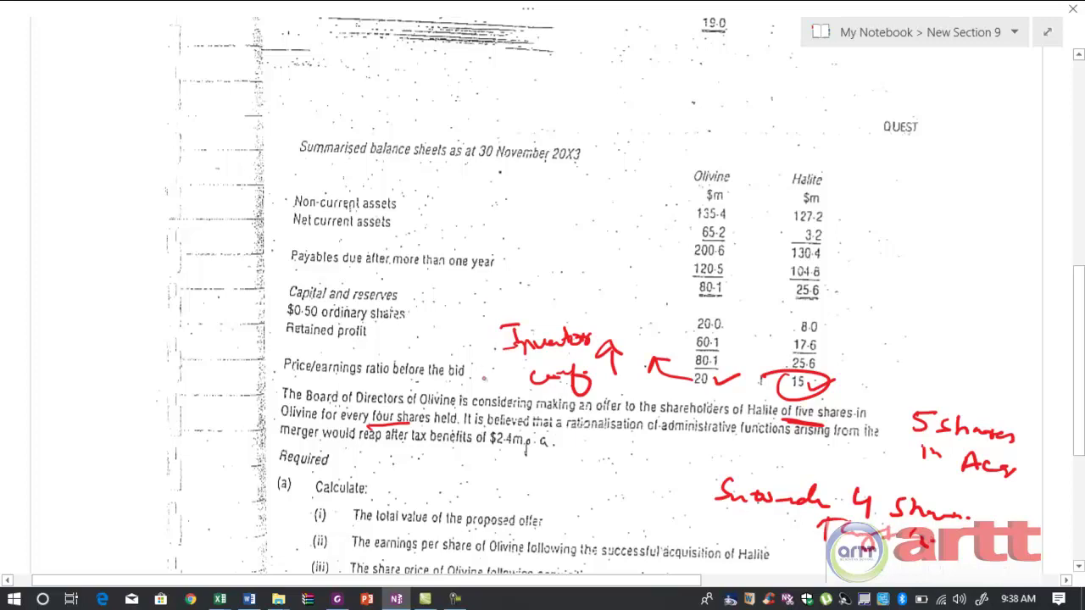
Circle the $2.4m p.a. tax benefit, label it as synergy in red ink, and tick requirement (i) on the total offer value
{"action": "mouse_move", "coordinate": [548, 429]}
{"action": "left_mouse_down"}
{"action": "mouse_move", "coordinate": [485, 429]}
{"action": "mouse_move", "coordinate": [508, 471]}
{"action": "mouse_move", "coordinate": [556, 449]}
{"action": "mouse_move", "coordinate": [521, 429]}
{"action": "mouse_move", "coordinate": [483, 436]}
{"action": "mouse_move", "coordinate": [507, 473]}
{"action": "mouse_move", "coordinate": [563, 455]}
{"action": "left_mouse_up"}
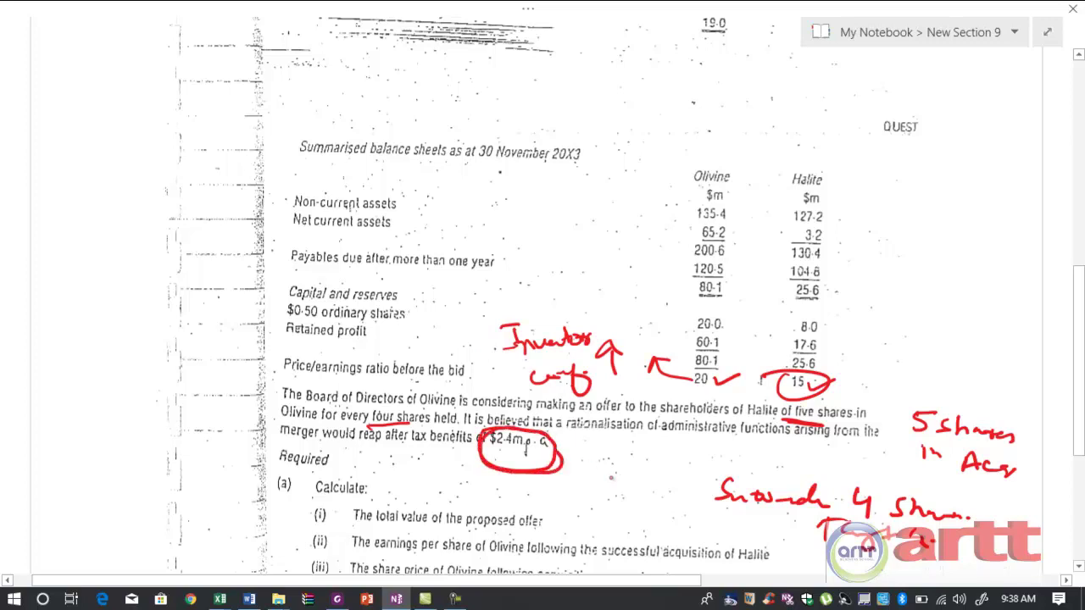
{"action": "mouse_move", "coordinate": [589, 458]}
{"action": "left_mouse_down"}
{"action": "mouse_move", "coordinate": [578, 471]}
{"action": "mouse_move", "coordinate": [645, 468]}
{"action": "mouse_move", "coordinate": [663, 498]}
{"action": "mouse_move", "coordinate": [692, 477]}
{"action": "left_mouse_up"}
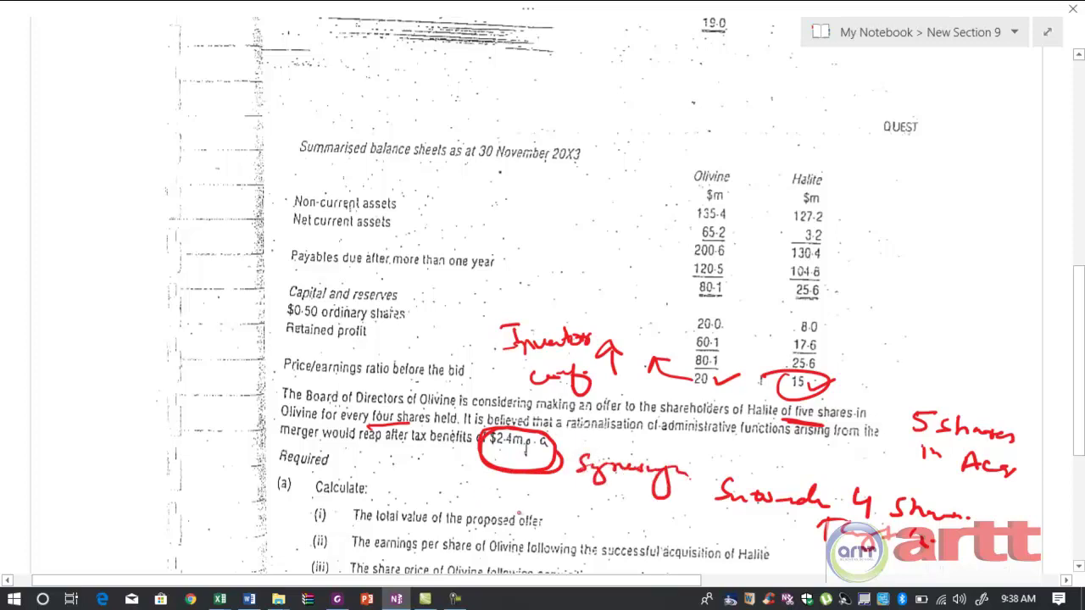
{"action": "left_click_drag", "start_coordinate": [555, 520], "coordinate": [581, 518]}
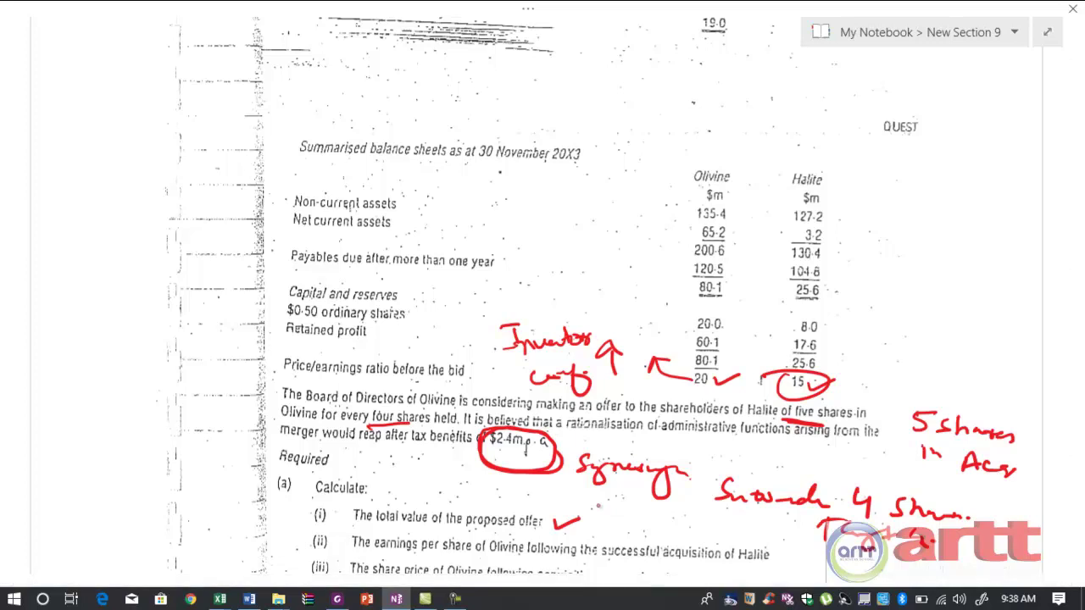
{"action": "scroll", "coordinate": [553, 533], "scroll_direction": "down", "scroll_amount": 1}
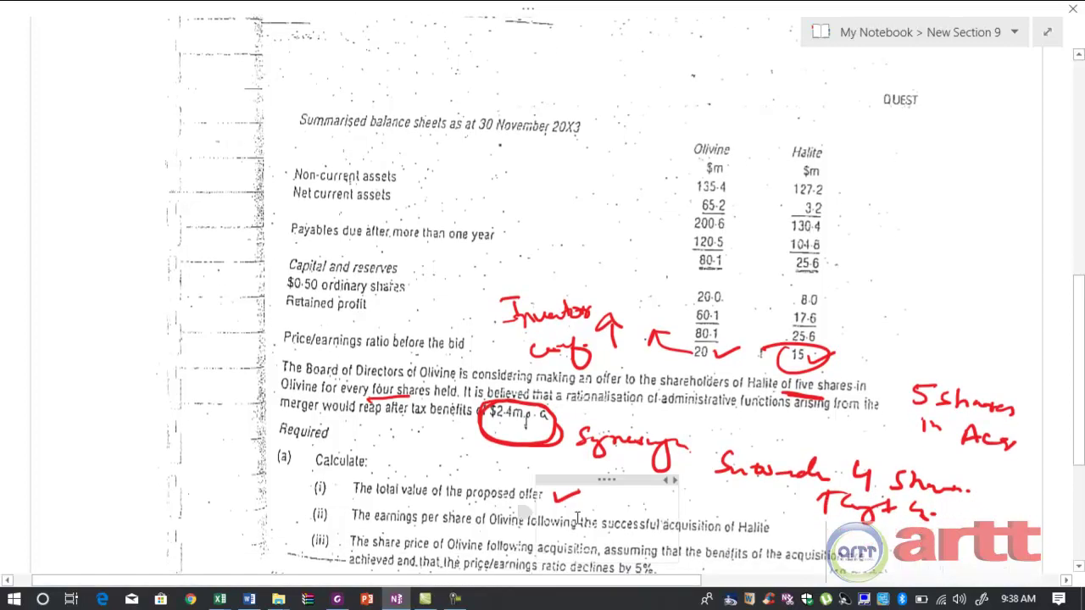
Switch to the MA workbook in Excel and enter the heading Proforma in cell A3 of Sheet8
{"action": "left_click", "coordinate": [455, 599]}
{"action": "left_click", "coordinate": [1032, 523]}
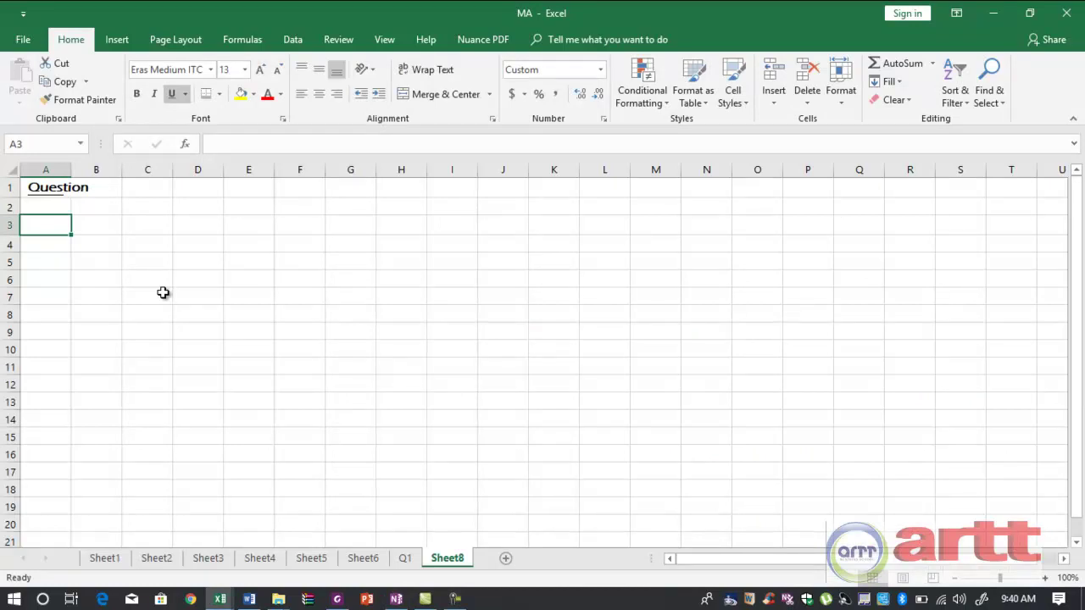
{"action": "type", "text": "PRe"}
{"action": "key", "text": "BackSpace"}
{"action": "type", "text": "oforma"}
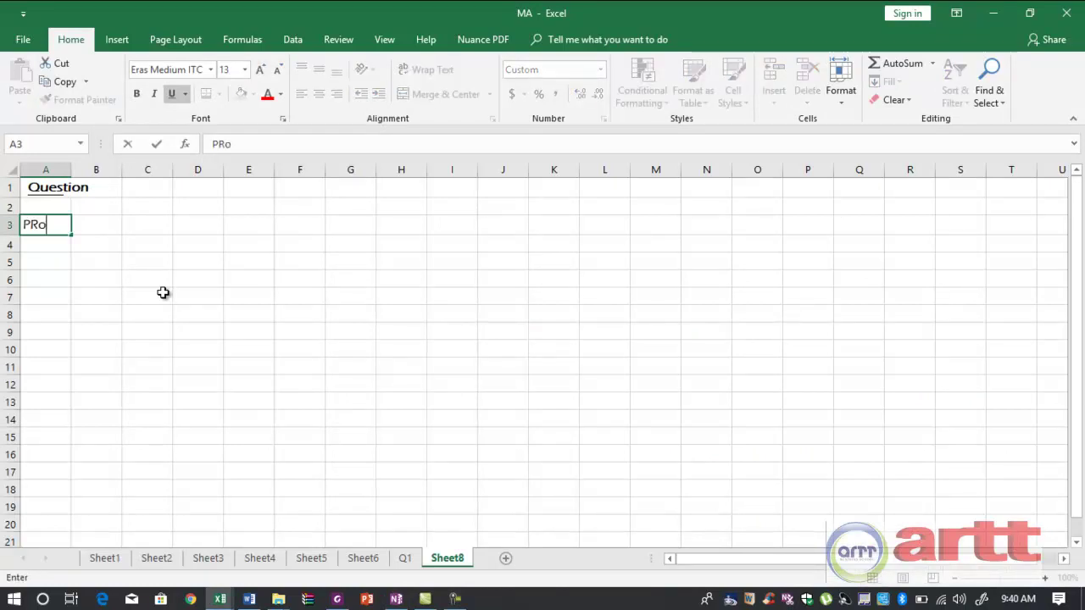
{"action": "key", "text": "Return"}
{"action": "key", "text": "Up"}
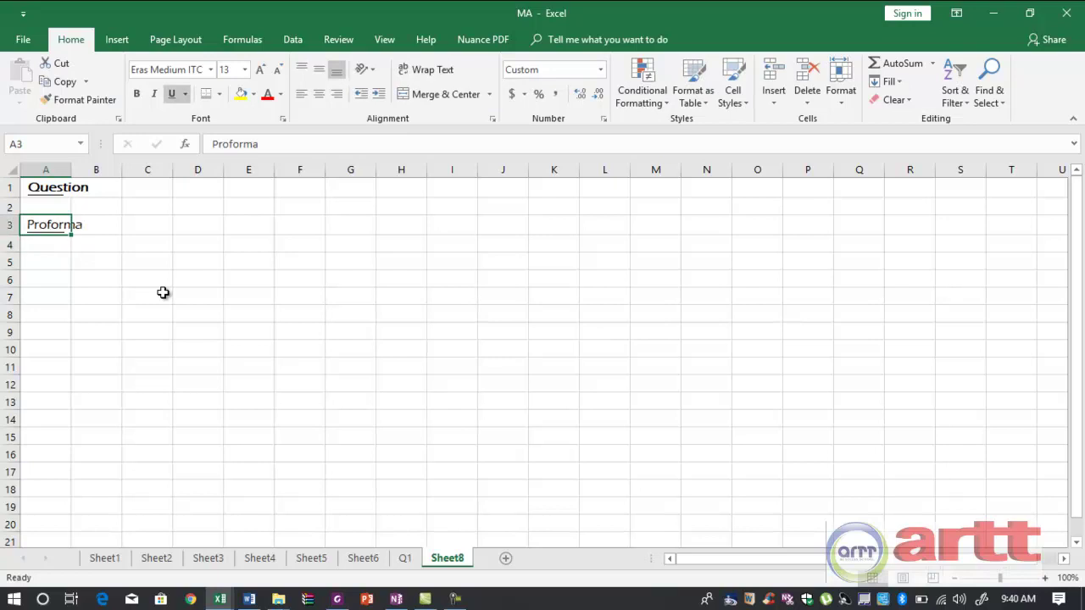
Enter the company column headings Olivine in C4 and Hattie in D4
{"action": "key", "text": "Down"}
{"action": "key", "text": "Right"}
{"action": "key", "text": "Right"}
{"action": "type", "text": "AL"}
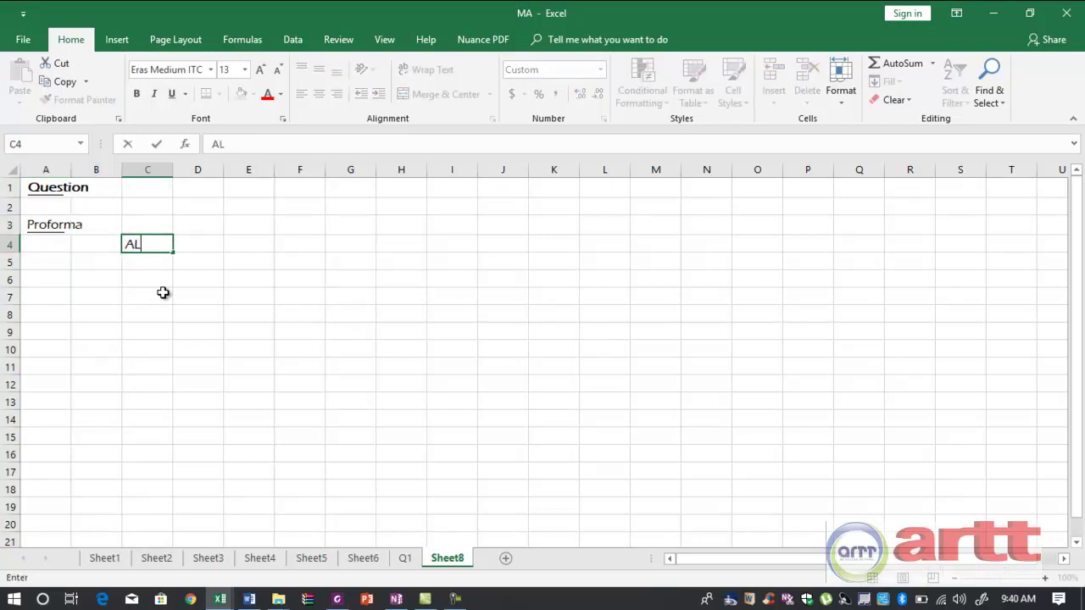
{"action": "key", "text": "Right"}
{"action": "key", "text": "Left"}
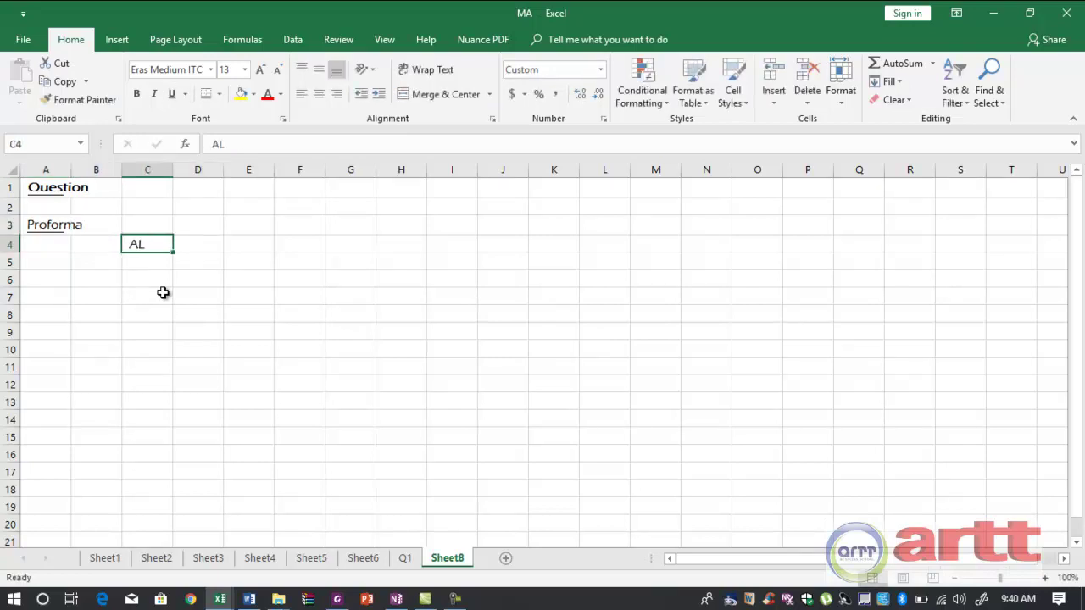
{"action": "type", "text": "Olibi"}
{"action": "key", "text": "BackSpace"}
{"action": "key", "text": "BackSpace"}
{"action": "type", "text": "vine"}
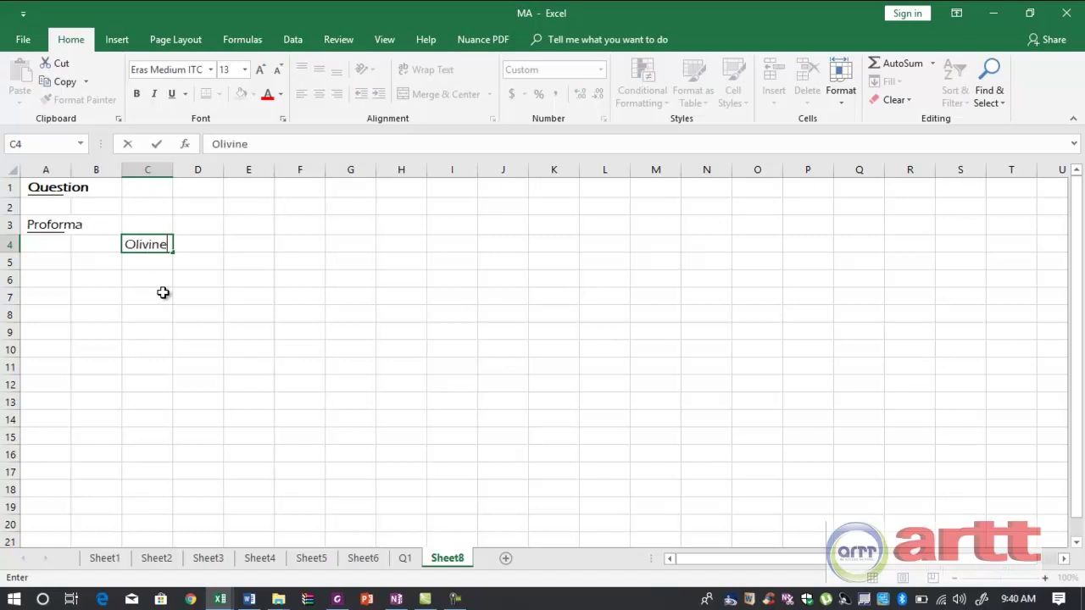
{"action": "key", "text": "Tab"}
{"action": "type", "text": "Hat"}
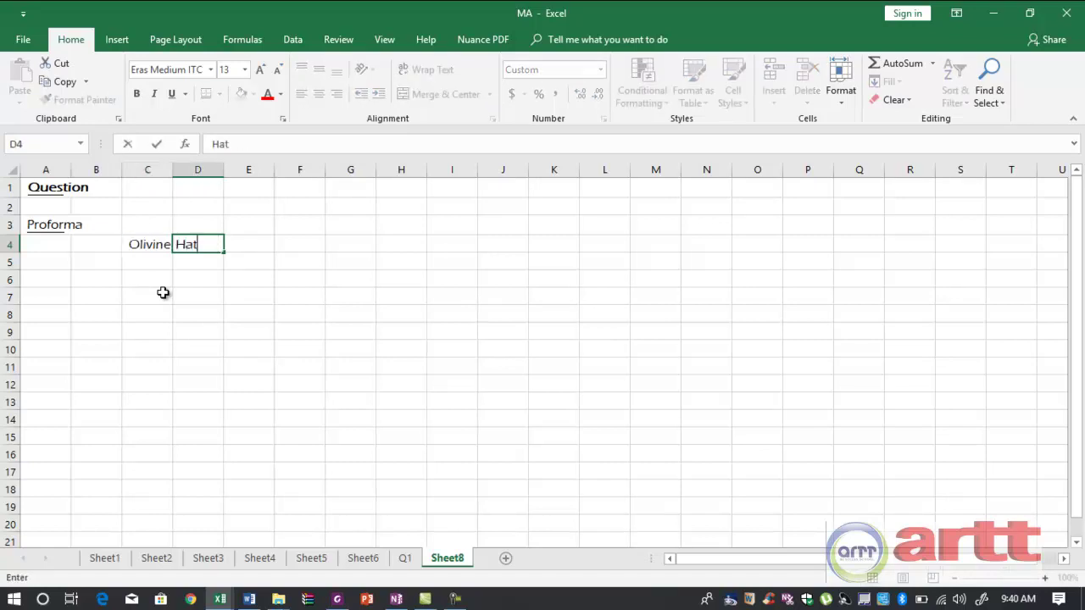
{"action": "type", "text": "tie"}
{"action": "key", "text": "Return"}
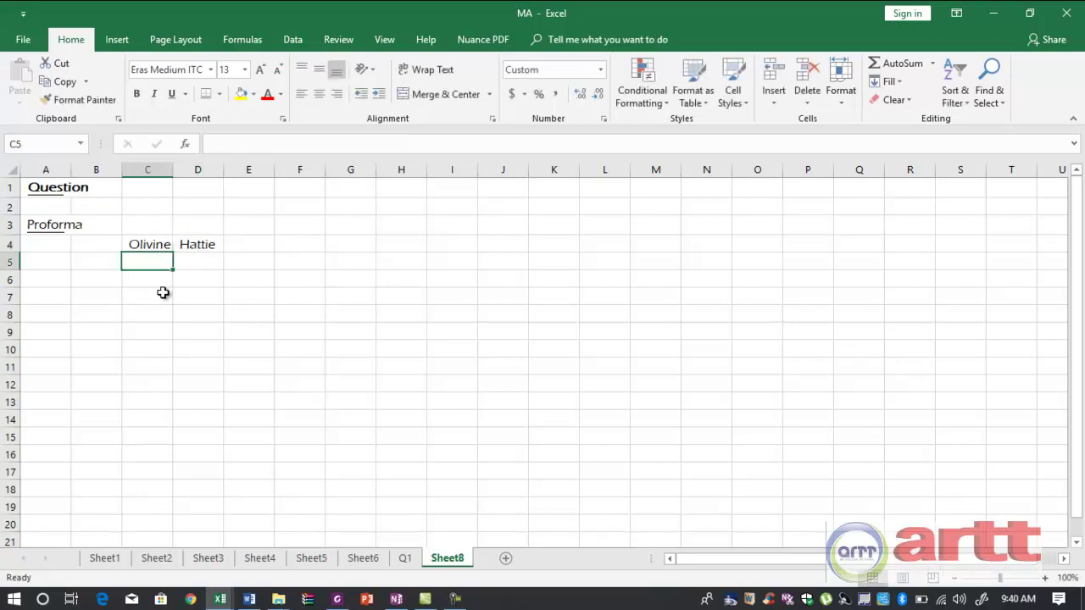
Underline the two company headings in C4:D4
{"action": "key", "text": "Up"}
{"action": "key", "text": "shift+Right"}
{"action": "key", "text": "ctrl+u"}
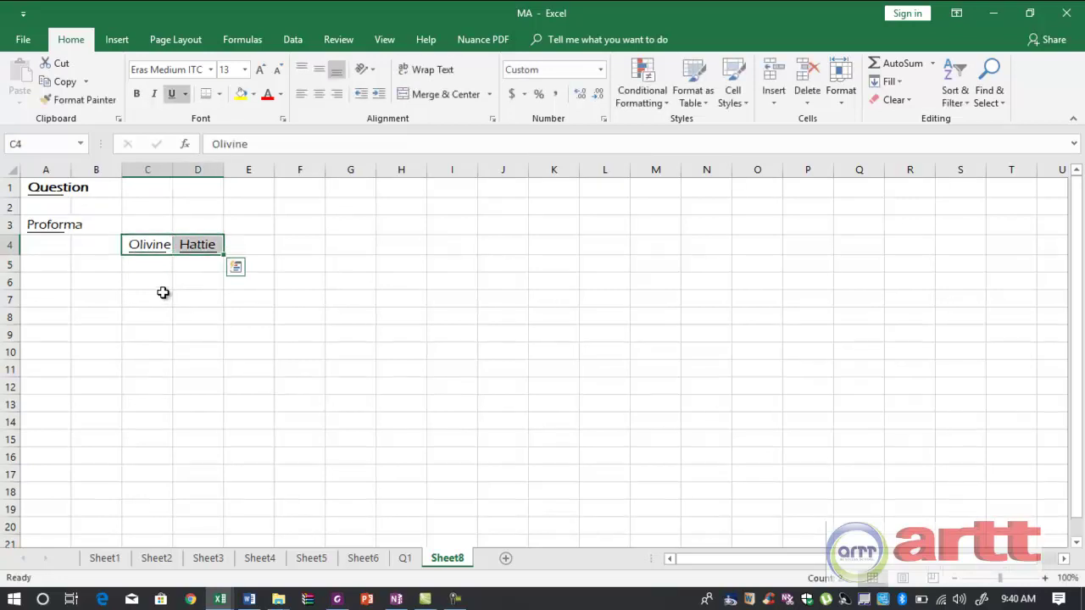
Enter the row label Earnigs in cell A5
{"action": "key", "text": "Down"}
{"action": "key", "text": "Left"}
{"action": "key", "text": "Left"}
{"action": "type", "text": "Earnigs"}
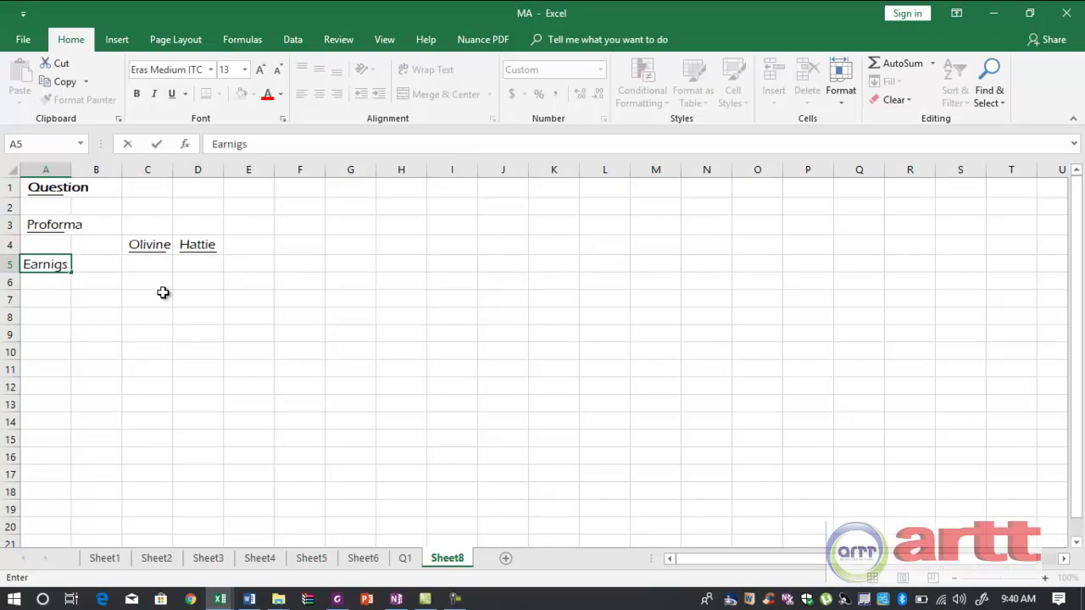
Consult the income statement in OneNote for net profit after taxation, and enter earnings of 25000 in C5 and 9600 in D5 in Excel
{"action": "left_click", "coordinate": [400, 601]}
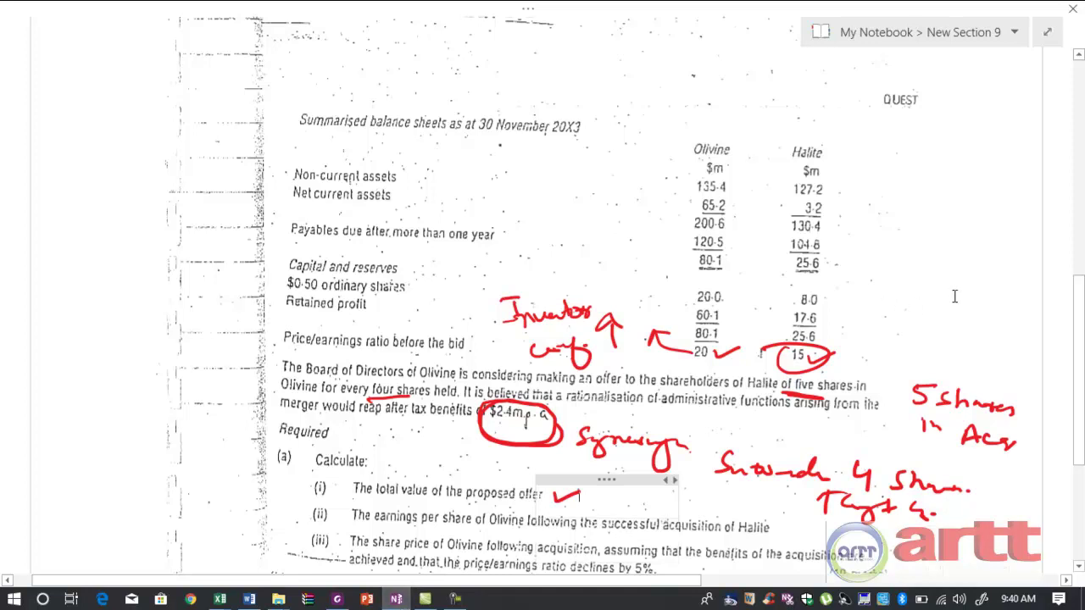
{"action": "scroll", "coordinate": [1081, 347], "scroll_direction": "up", "scroll_amount": 5}
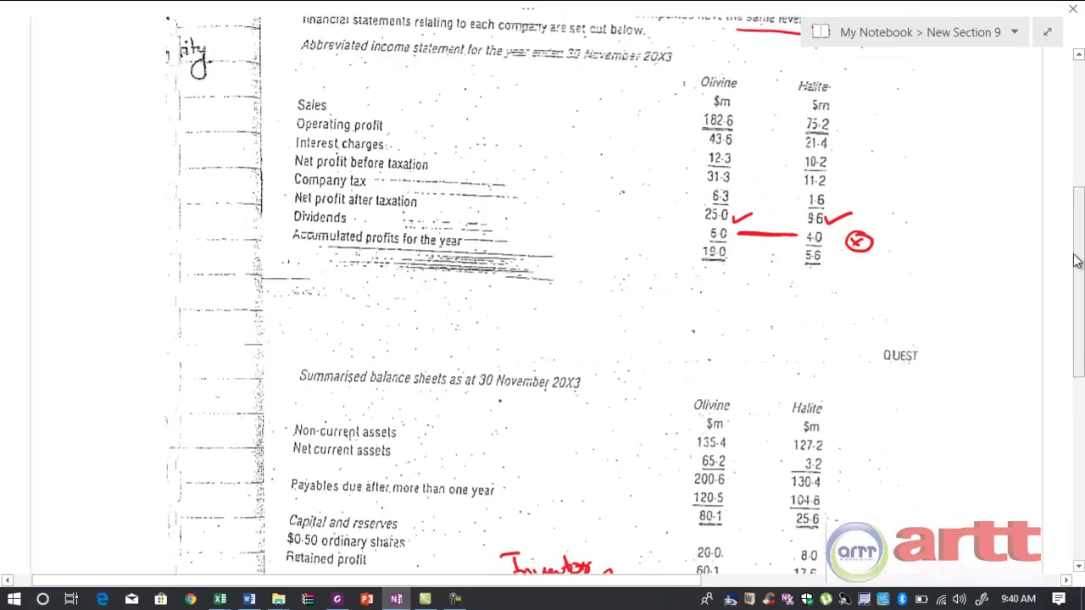
{"action": "key", "text": "alt+Tab"}
{"action": "key", "text": "Tab"}
{"action": "key", "text": "Tab"}
{"action": "type", "text": "25000"}
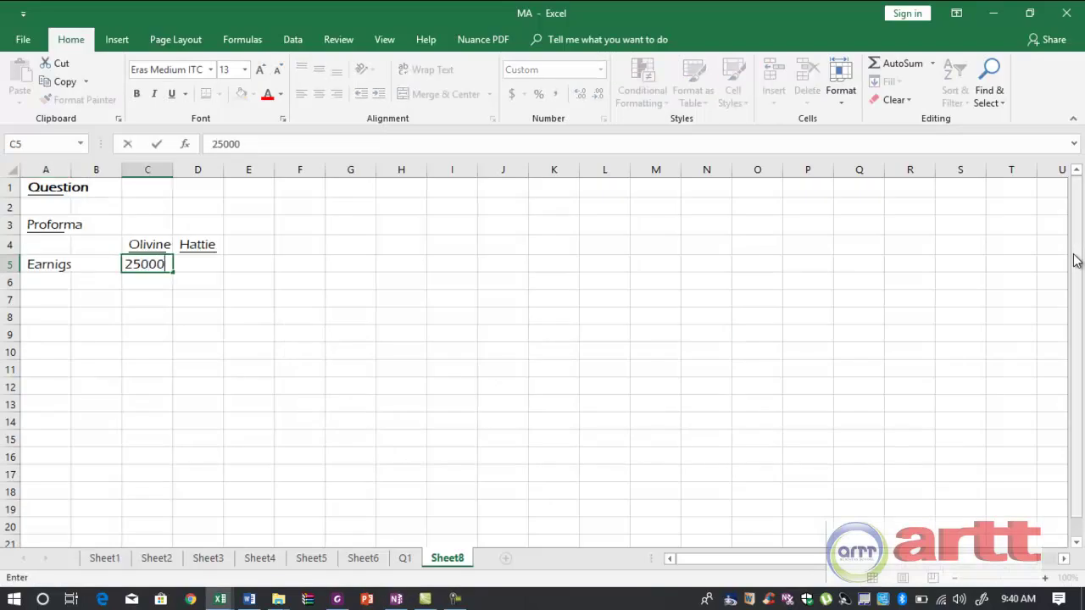
{"action": "key", "text": "Tab"}
{"action": "type", "text": "9600"}
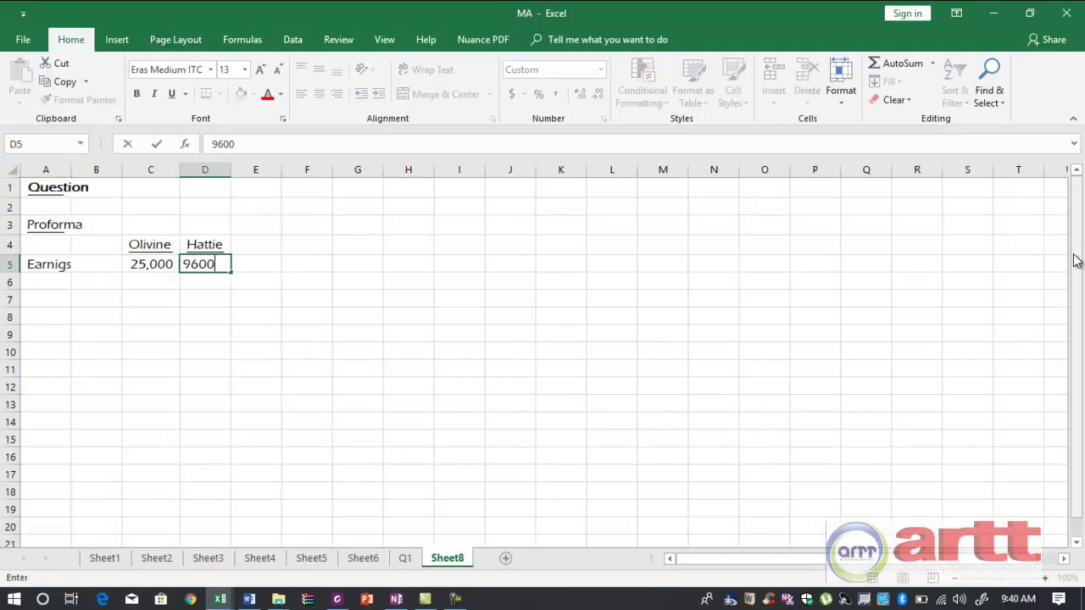
{"action": "key", "text": "Return"}
Add a Shares row in row 6 with 40000 for Olivine and 16000 for Hattie, checking the ordinary share figures in OneNote
{"action": "type", "text": "Shares"}
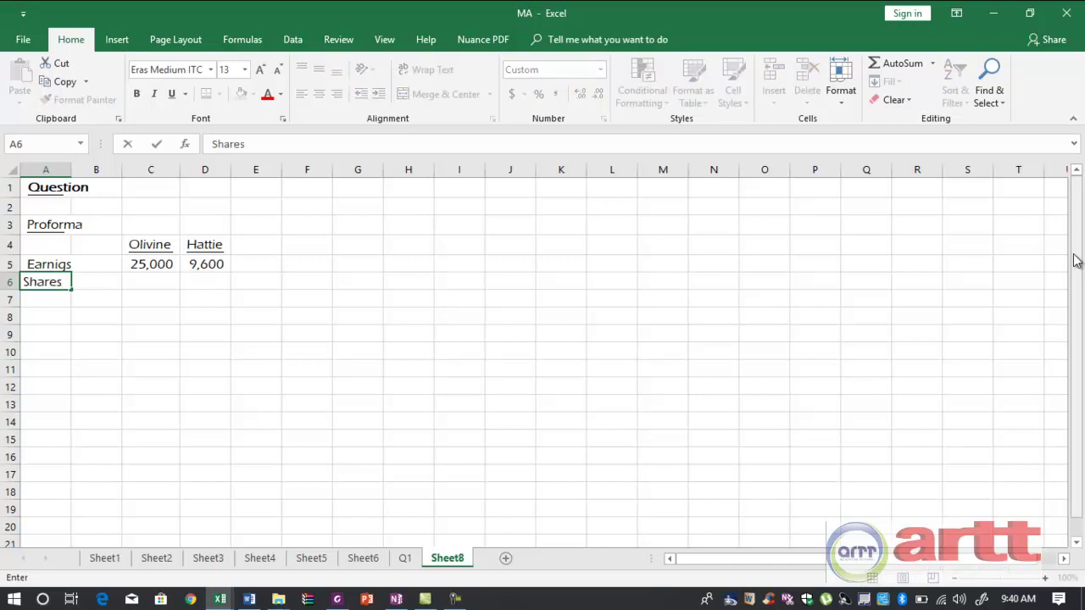
{"action": "key", "text": "Tab"}
{"action": "key", "text": "Tab"}
{"action": "key", "text": "alt+Tab"}
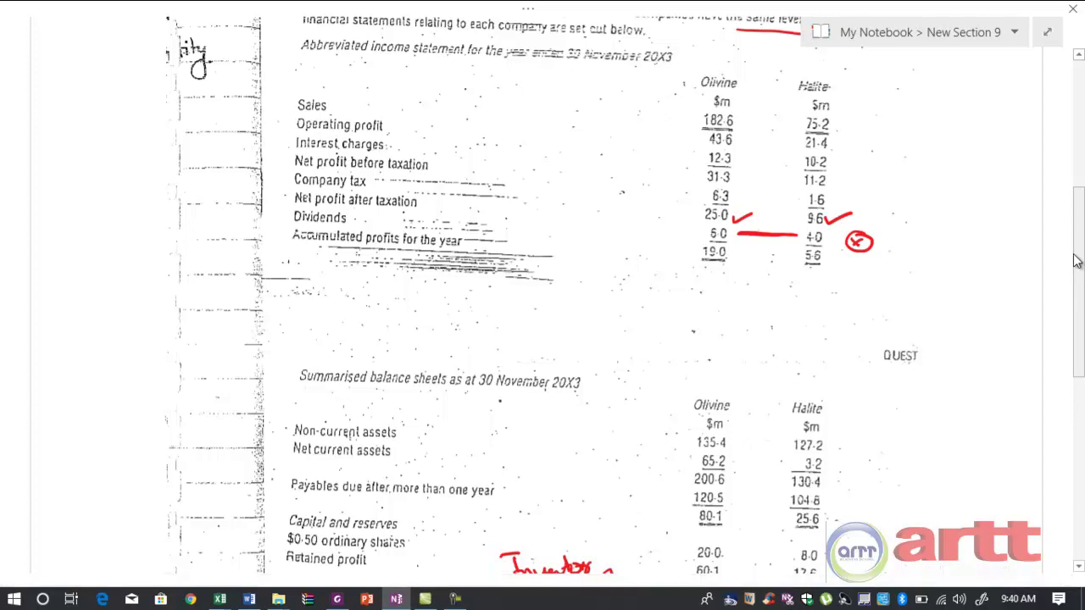
{"action": "key", "text": "alt+Tab"}
{"action": "type", "text": "40000"}
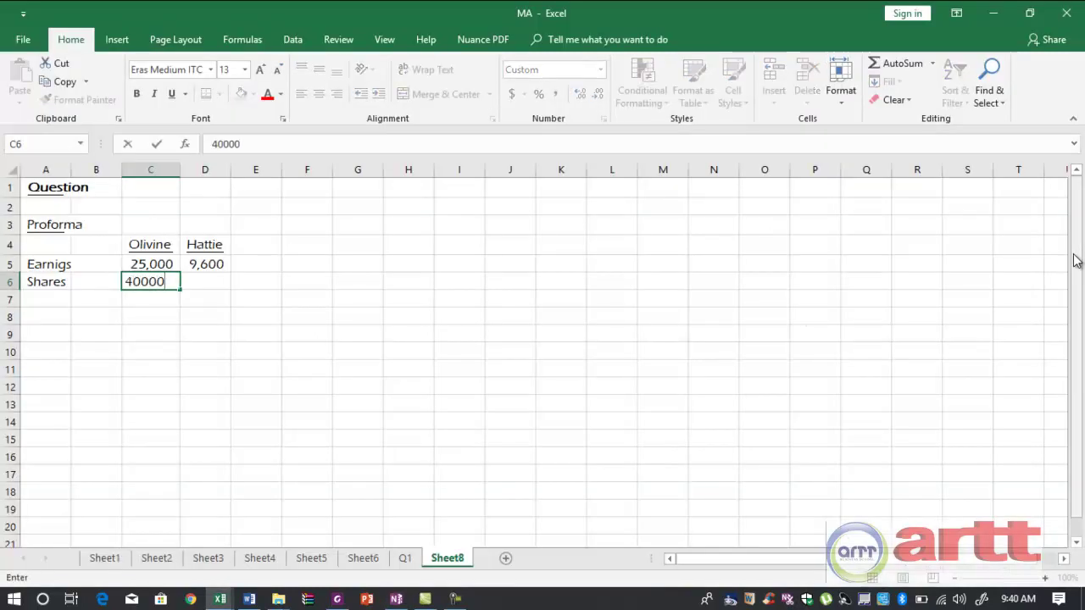
{"action": "key", "text": "Tab"}
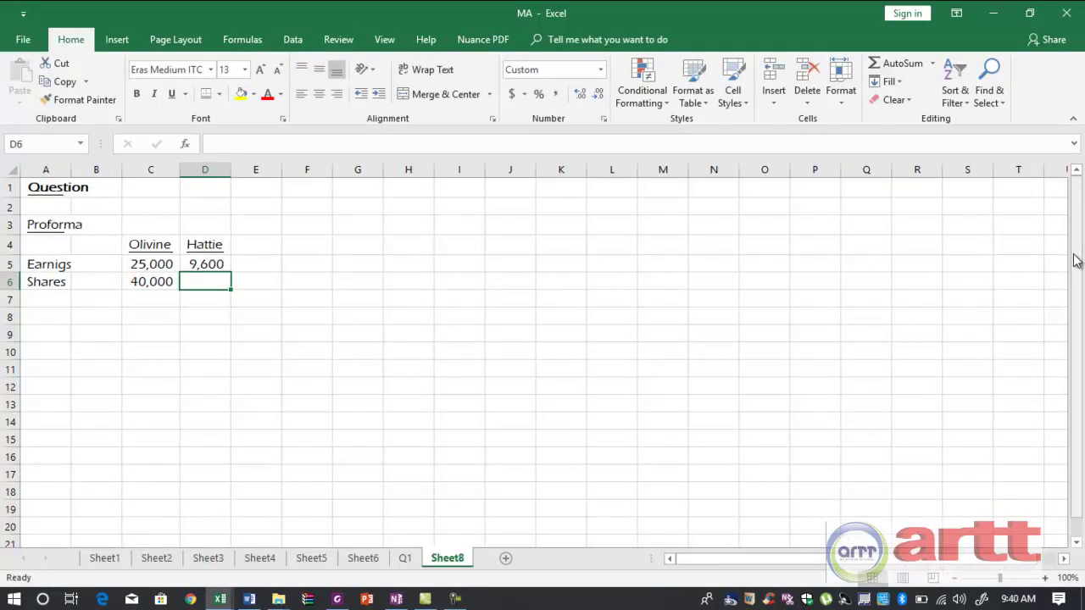
{"action": "type", "text": "160000"}
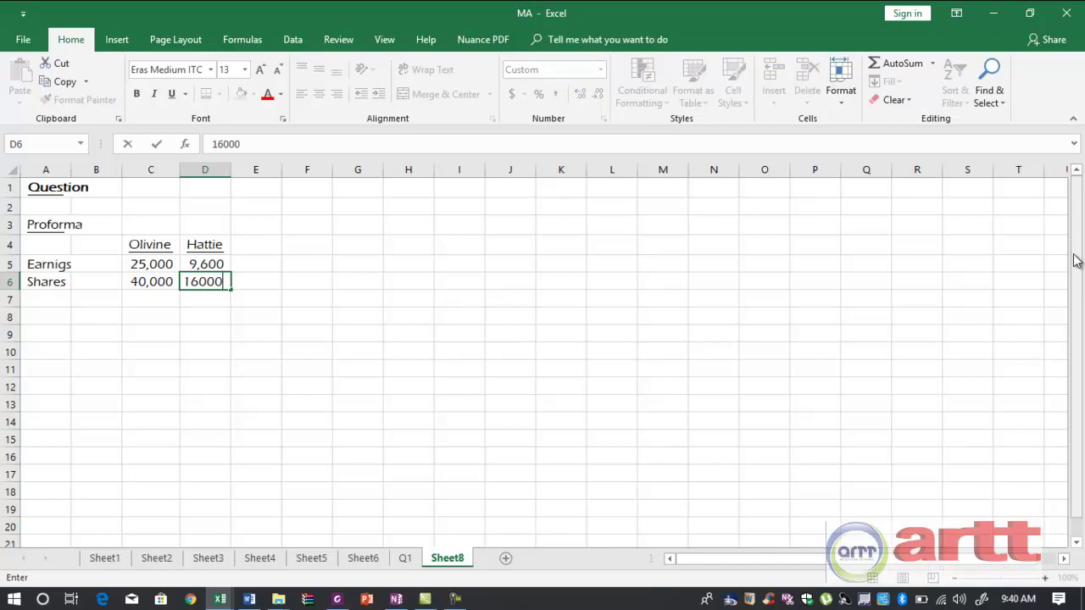
{"action": "key", "text": "Return"}
Label A7 as EPS and calculate Olivine's earnings per share in C7 with the formula +C5/C6
{"action": "type", "text": "EPS"}
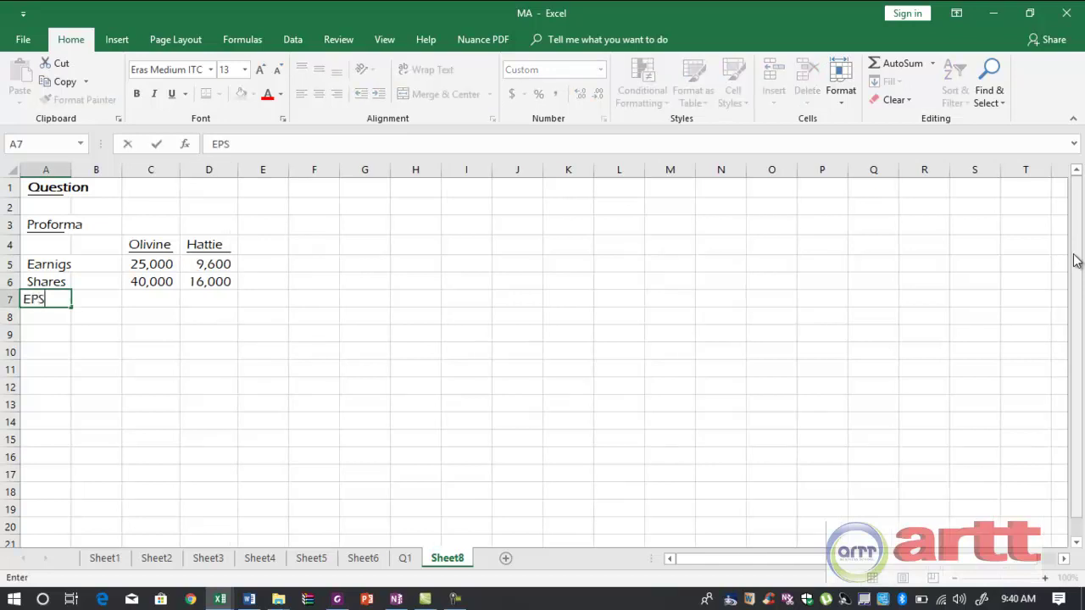
{"action": "key", "text": "Tab"}
{"action": "key", "text": "Tab"}
{"action": "type", "text": "+"}
{"action": "key", "text": "Page_Down"}
{"action": "key", "text": "Page_Up"}
{"action": "key", "text": "Up"}
{"action": "key", "text": "Up"}
{"action": "type", "text": "/"}
{"action": "key", "text": "Up"}
{"action": "key", "text": "Tab"}
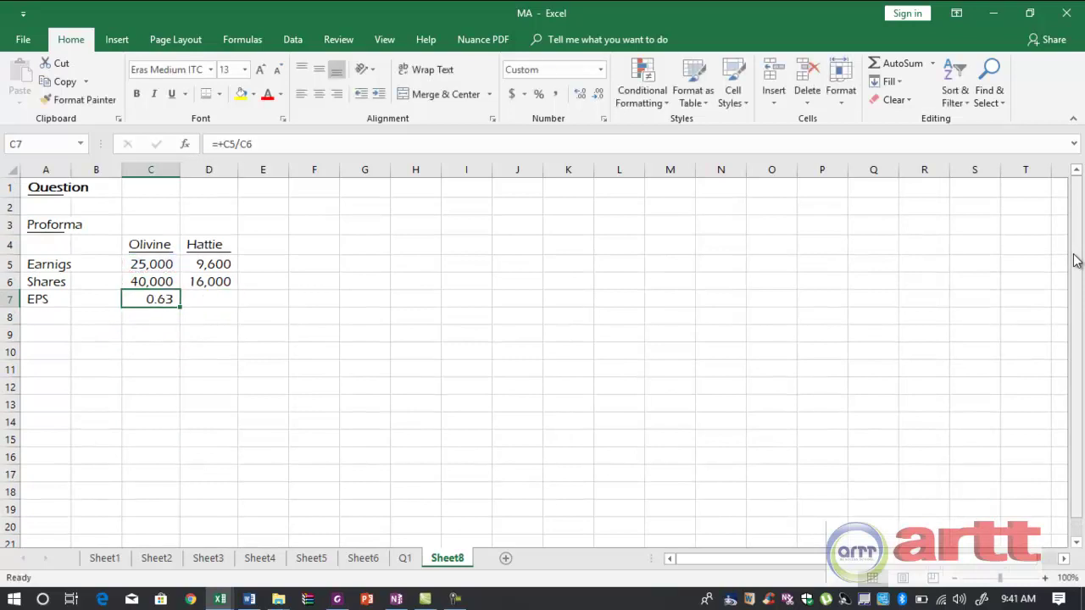
Copy Olivine's EPS formula from C7 to Hattie's column in D7
{"action": "key", "text": "Left"}
{"action": "key", "text": "ctrl+c"}
{"action": "key", "text": "Right"}
{"action": "key", "text": "Return"}
Add a PE row in row 8 with 20 for Olivine and 15 for Hattie
{"action": "key", "text": "Down"}
{"action": "key", "text": "Left"}
{"action": "key", "text": "Left"}
{"action": "key", "text": "Left"}
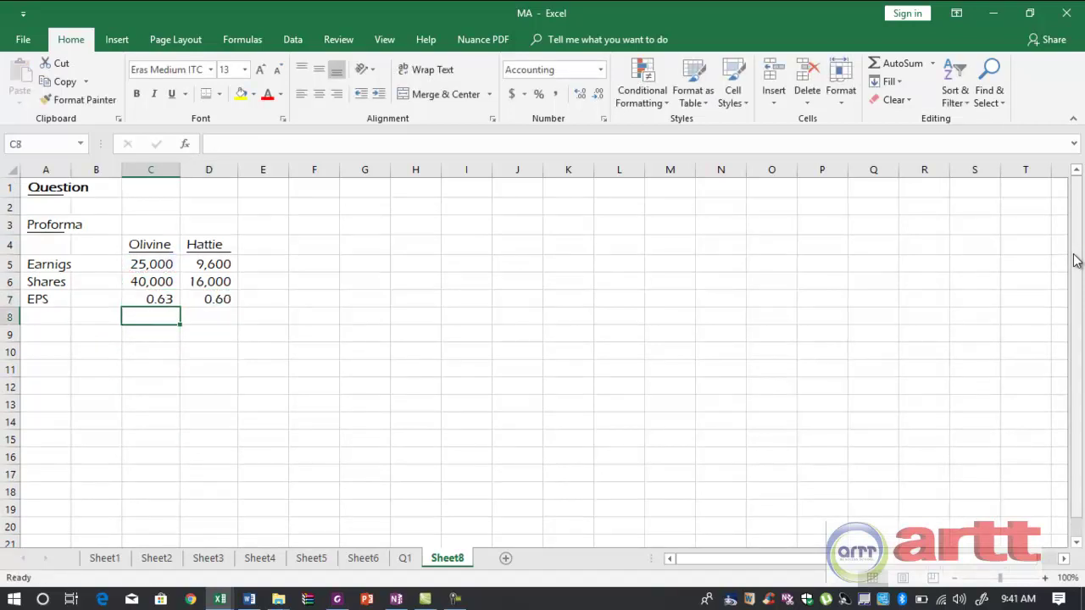
{"action": "type", "text": "PE"}
{"action": "key", "text": "Tab"}
{"action": "key", "text": "Tab"}
{"action": "type", "text": "20"}
{"action": "key", "text": "Tab"}
{"action": "type", "text": "15"}
{"action": "key", "text": "Return"}
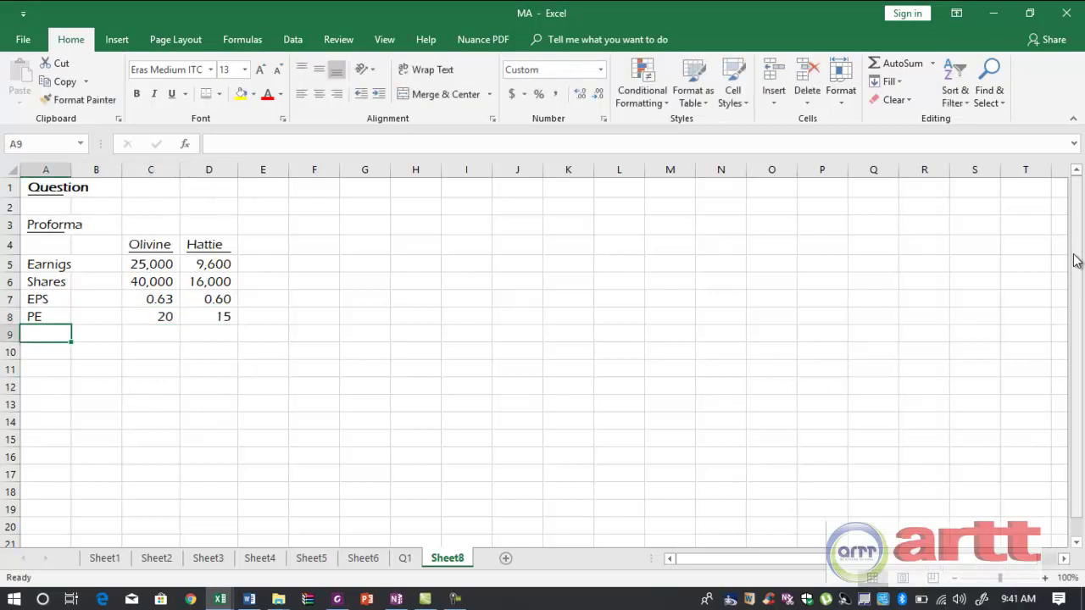
Label A9 as MV per share and calculate Olivine's value in C9 with the formula +C7*C8
{"action": "type", "text": "MV per share"}
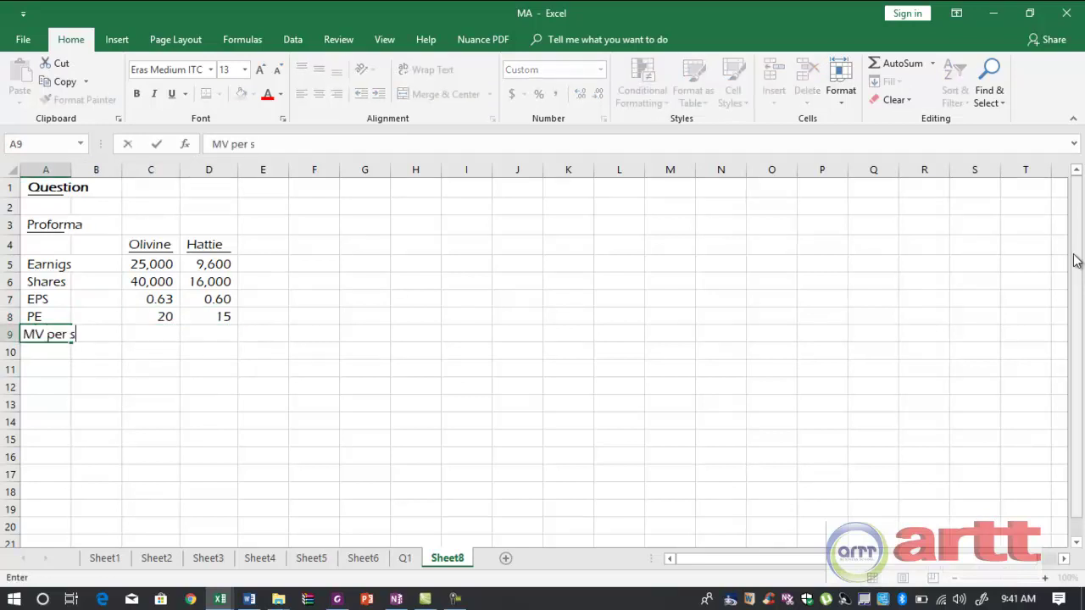
{"action": "key", "text": "Tab"}
{"action": "key", "text": "Tab"}
{"action": "type", "text": "+"}
{"action": "key", "text": "Up"}
{"action": "key", "text": "Up"}
{"action": "type", "text": "/"}
{"action": "key", "text": "BackSpace"}
{"action": "key", "text": "BackSpace"}
{"action": "type", "text": "7*"}
{"action": "key", "text": "Up"}
{"action": "key", "text": "ctrl+Return"}
Copy the market value per share formula from C9 to D9
{"action": "key", "text": "ctrl+c"}
{"action": "key", "text": "Right"}
{"action": "key", "text": "Return"}
Enter the row label Total MV in cell A10
{"action": "key", "text": "Left"}
{"action": "key", "text": "Left"}
{"action": "key", "text": "Left"}
{"action": "type", "text": "Total MV"}
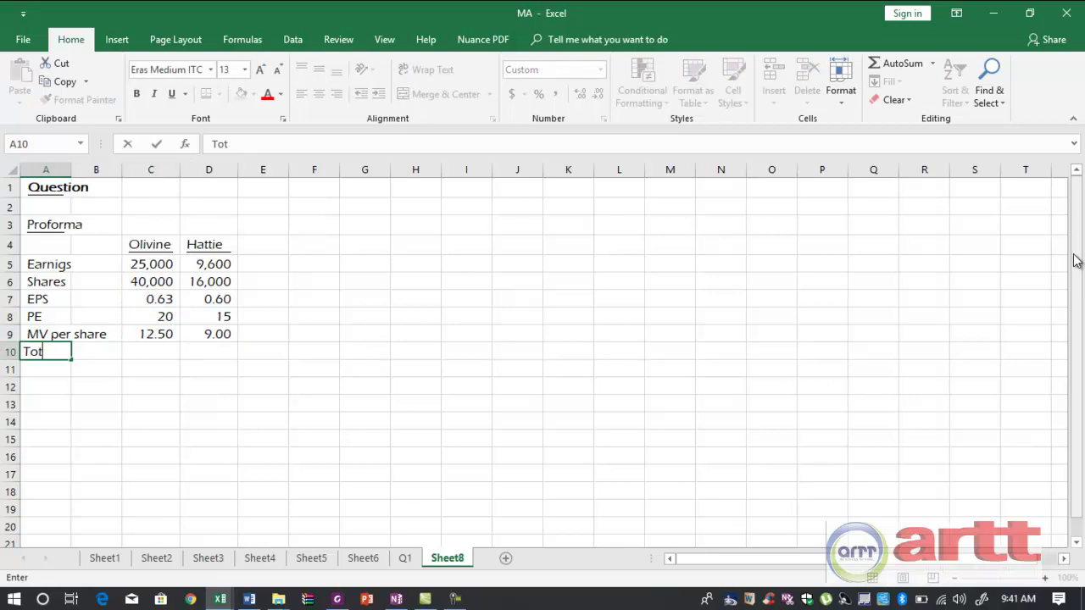
Calculate Olivine's total market value in C10 by multiplying the MV per share in C9 by the shares in C6
{"action": "key", "text": "Right"}
{"action": "key", "text": "Right"}
{"action": "type", "text": "+"}
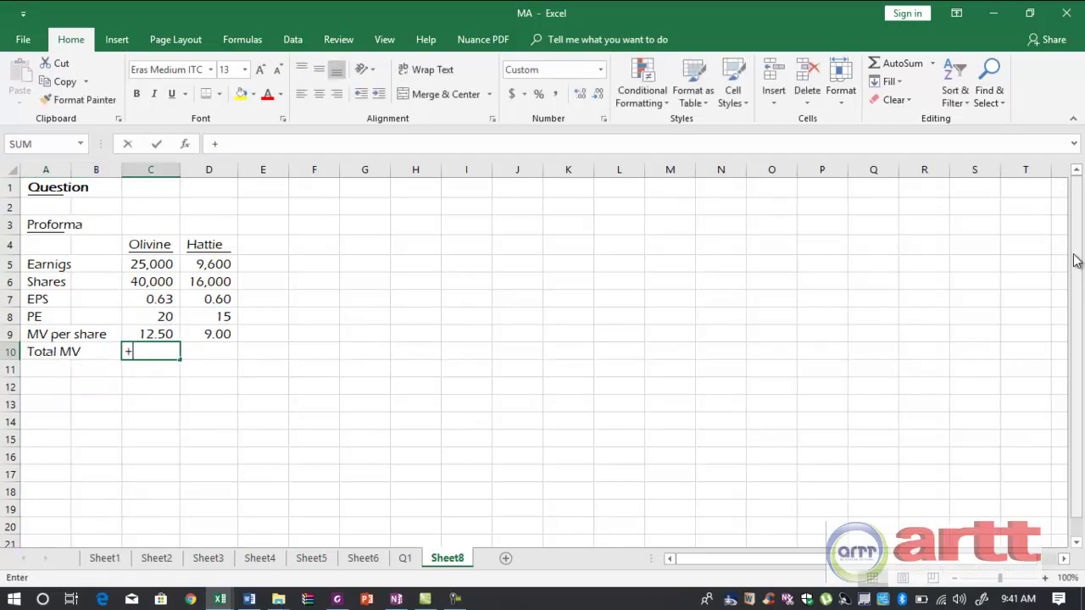
{"action": "key", "text": "Up"}
{"action": "key", "text": "Up"}
{"action": "key", "text": "Right"}
{"action": "key", "text": "Down"}
{"action": "key", "text": "Left"}
{"action": "type", "text": "*"}
{"action": "key", "text": "Down"}
{"action": "key", "text": "Up"}
{"action": "key", "text": "Up"}
{"action": "key", "text": "Up"}
{"action": "key", "text": "Up"}
{"action": "key", "text": "Up"}
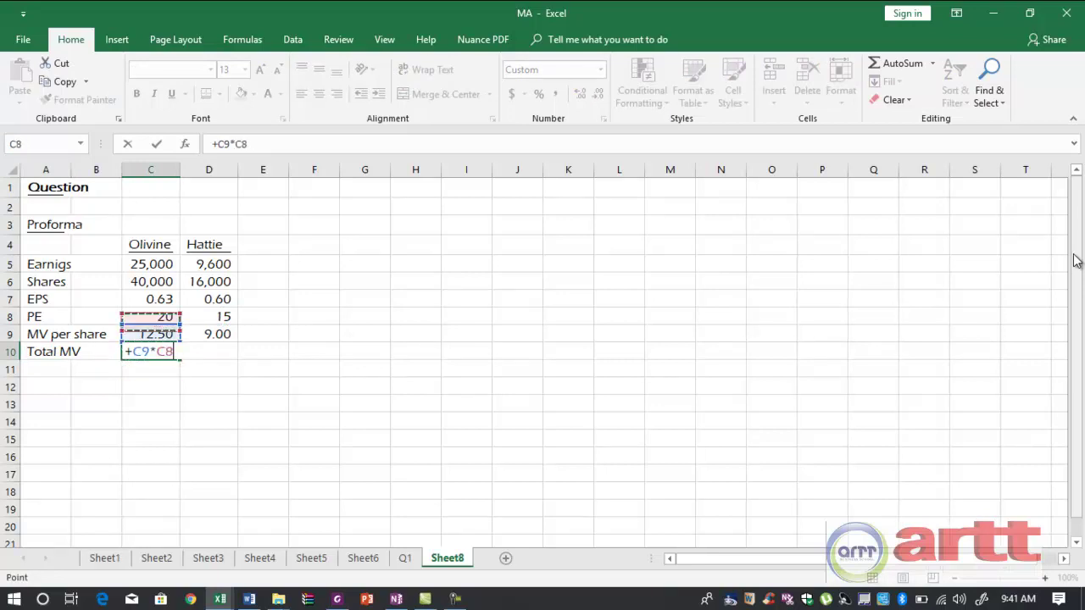
{"action": "key", "text": "Tab"}
Copy the total market value formula from C10 to D10 and check its cell references
{"action": "key", "text": "Left"}
{"action": "key", "text": "ctrl+c"}
{"action": "key", "text": "Right"}
{"action": "key", "text": "Return"}
{"action": "key", "text": "F2"}
{"action": "key", "text": "Return"}
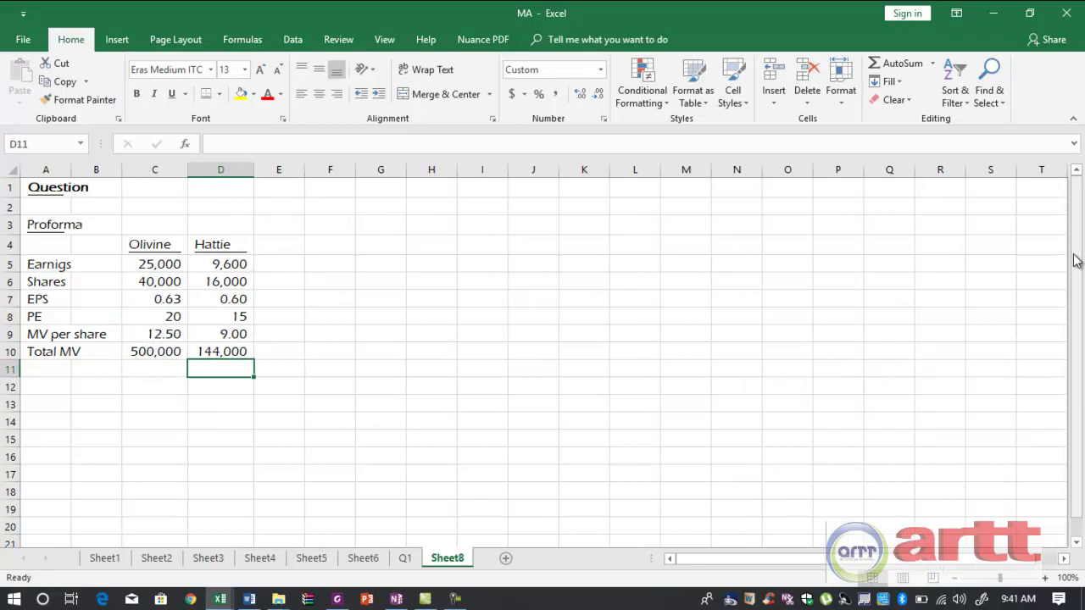
Enter the section heading Value of Offer in cell A12 and underline it
{"action": "key", "text": "Down"}
{"action": "key", "text": "Left"}
{"action": "key", "text": "Left"}
{"action": "key", "text": "Left"}
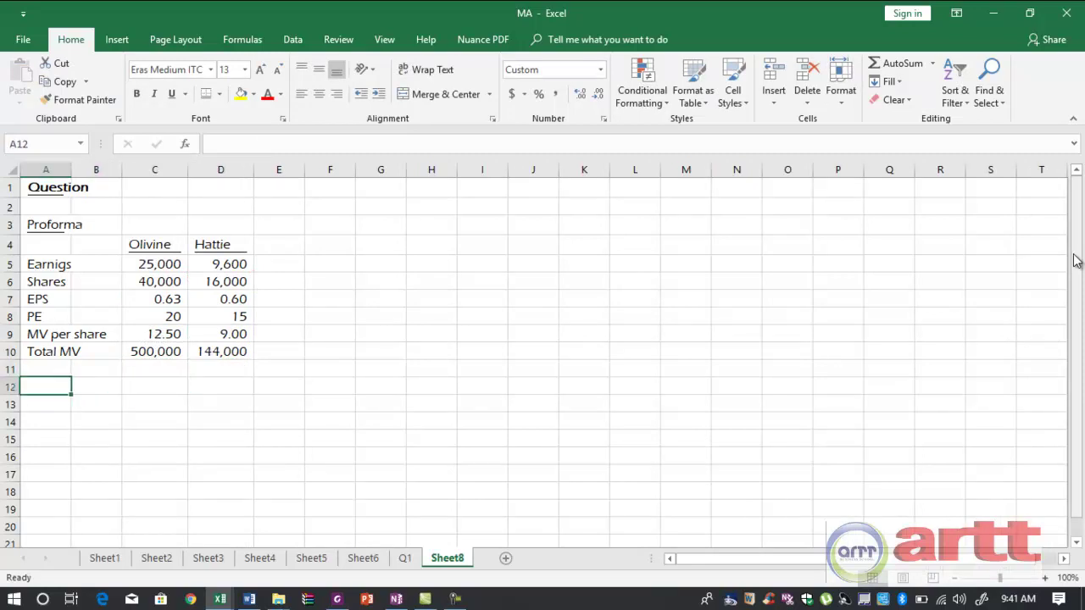
{"action": "type", "text": "Value of O"}
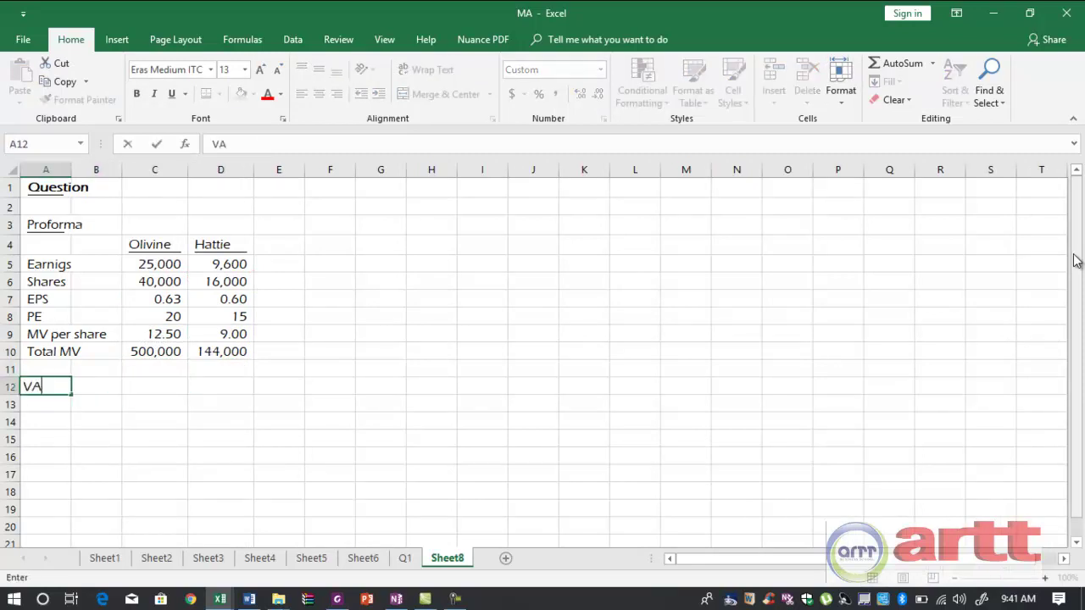
{"action": "type", "text": "ffer"}
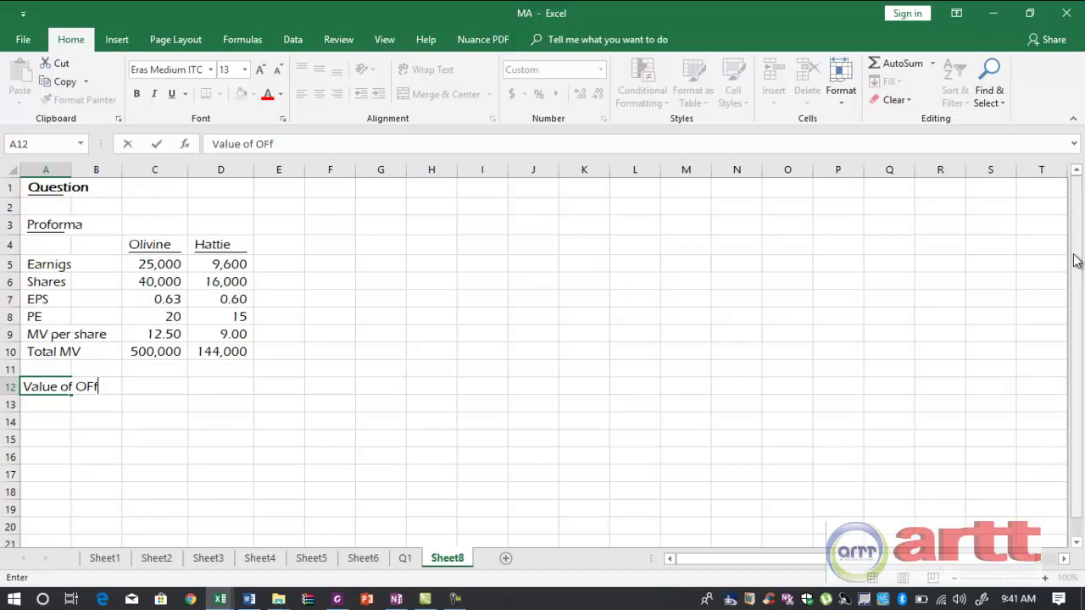
{"action": "key", "text": "Return"}
{"action": "key", "text": "Up"}
{"action": "key", "text": "ctrl+u"}
{"action": "key", "text": "Down"}
{"action": "key", "text": "Up"}
Extend the heading in A12 to read Value of Offer (without synergy)
{"action": "key", "text": "F2"}
{"action": "type", "text": "(witho"}
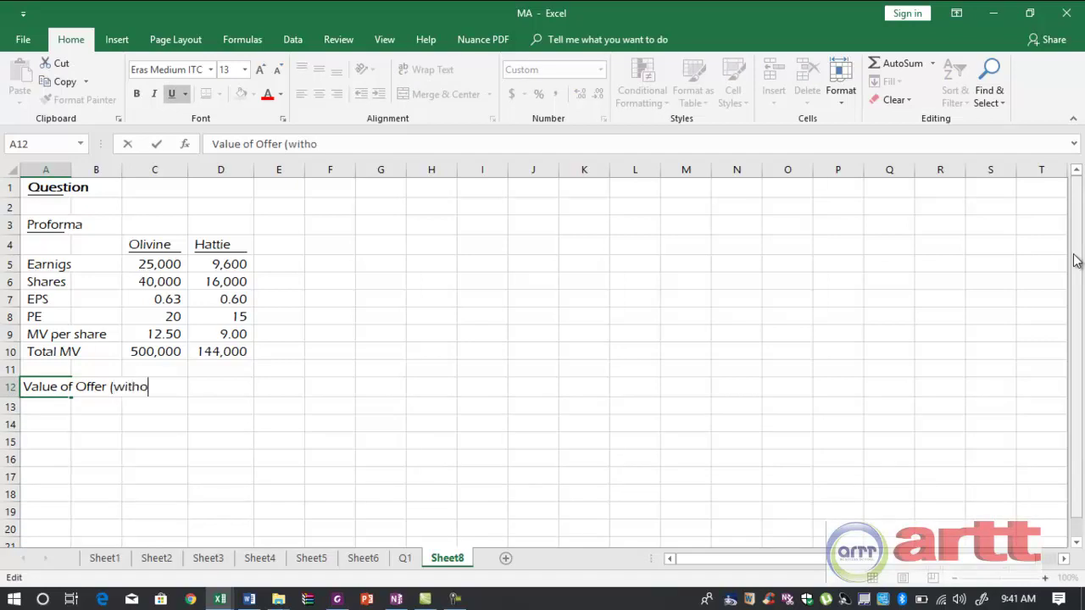
{"action": "type", "text": "ut synergy)"}
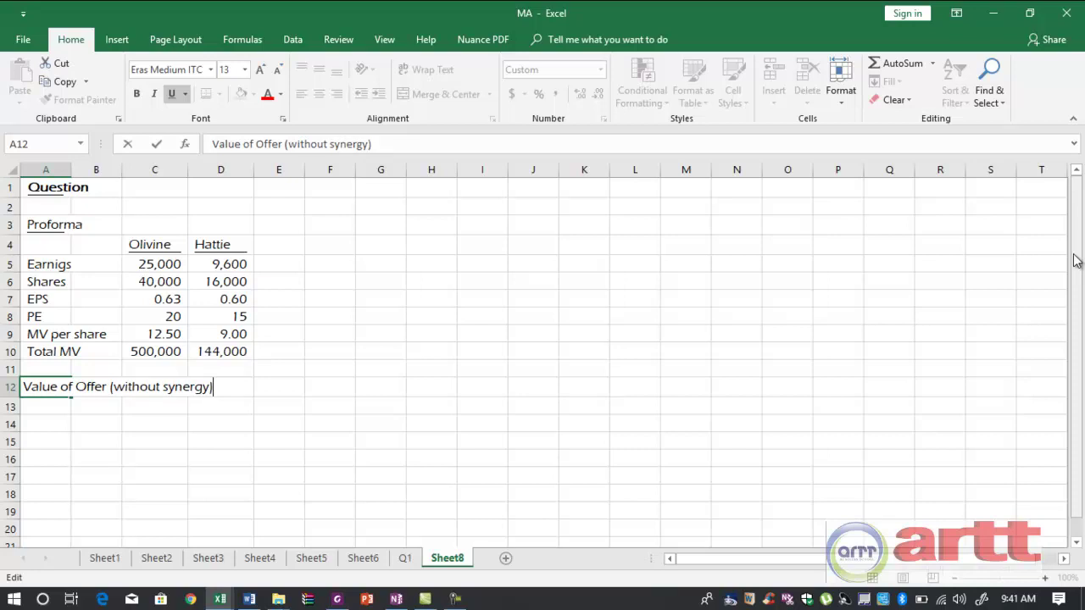
{"action": "key", "text": "Return"}
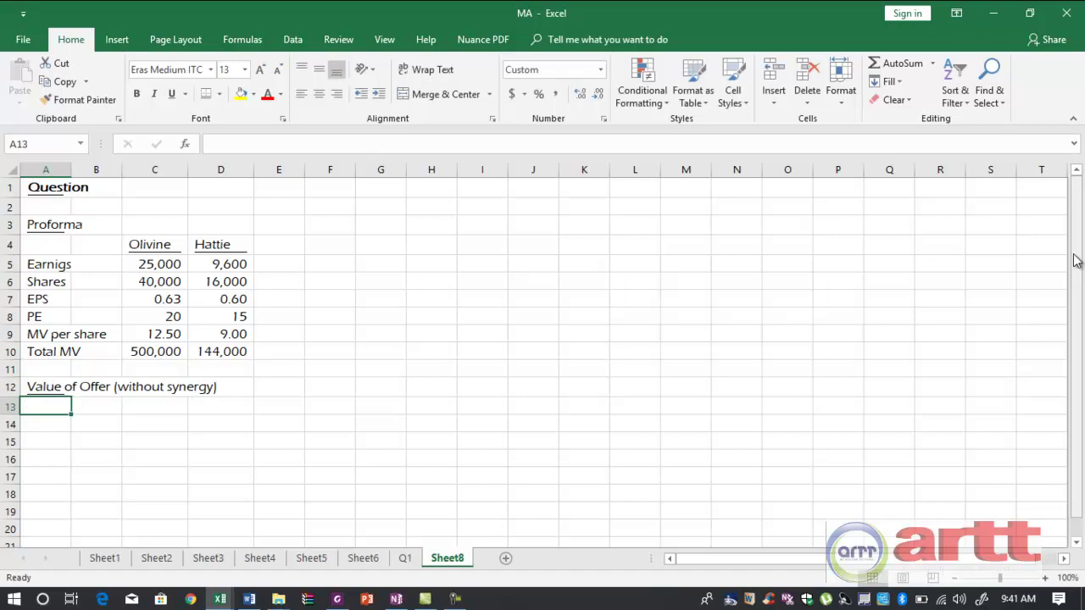
Enter the row label Shares in Olivine in cell A13
{"action": "type", "text": "Shares in Oili"}
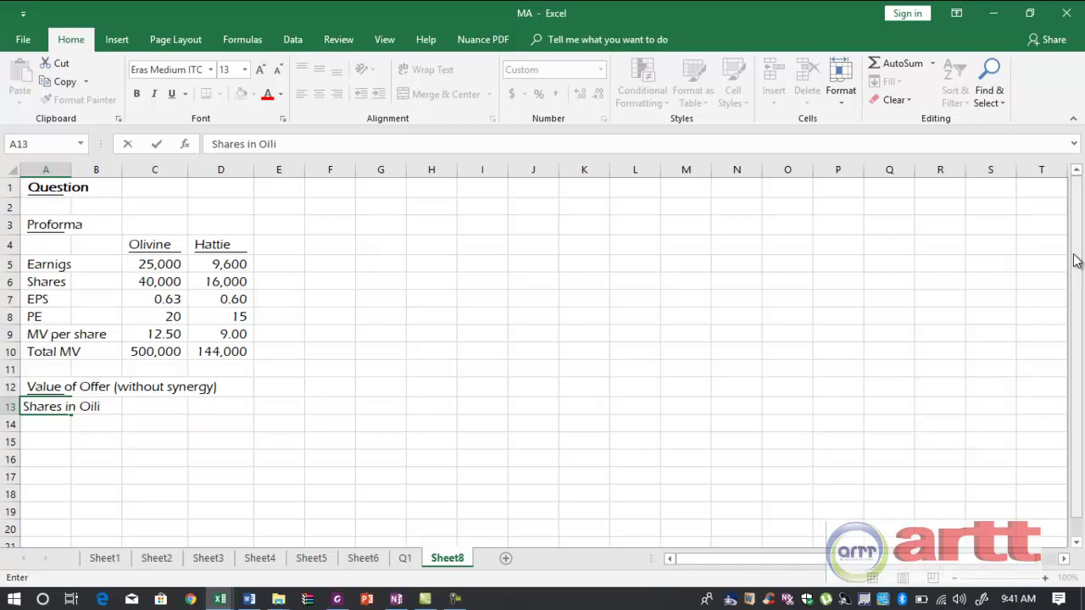
{"action": "type", "text": "v"}
{"action": "key", "text": "BackSpace"}
{"action": "key", "text": "BackSpace"}
{"action": "key", "text": "BackSpace"}
{"action": "type", "text": "livine"}
Calculate the Olivine shares offered in D13 by dividing Hattie's shares in D6 by 4 and multiplying by 5
{"action": "key", "text": "Right"}
{"action": "key", "text": "Right"}
{"action": "key", "text": "Right"}
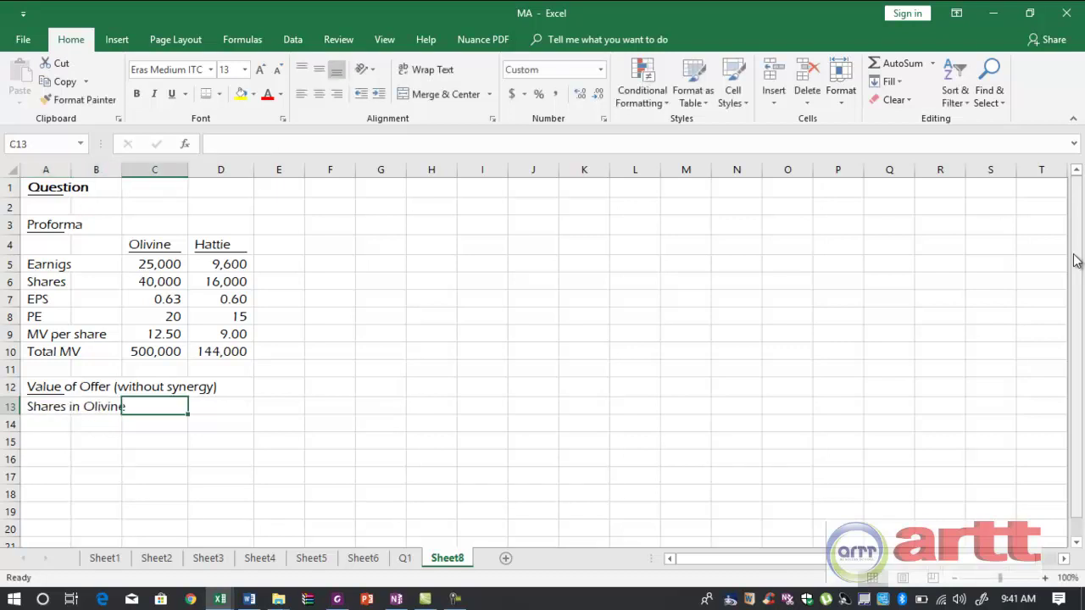
{"action": "type", "text": "+"}
{"action": "key", "text": "Up"}
{"action": "key", "text": "Up"}
{"action": "key", "text": "Up"}
{"action": "key", "text": "Up"}
{"action": "key", "text": "Up"}
{"action": "key", "text": "Up"}
{"action": "key", "text": "Up"}
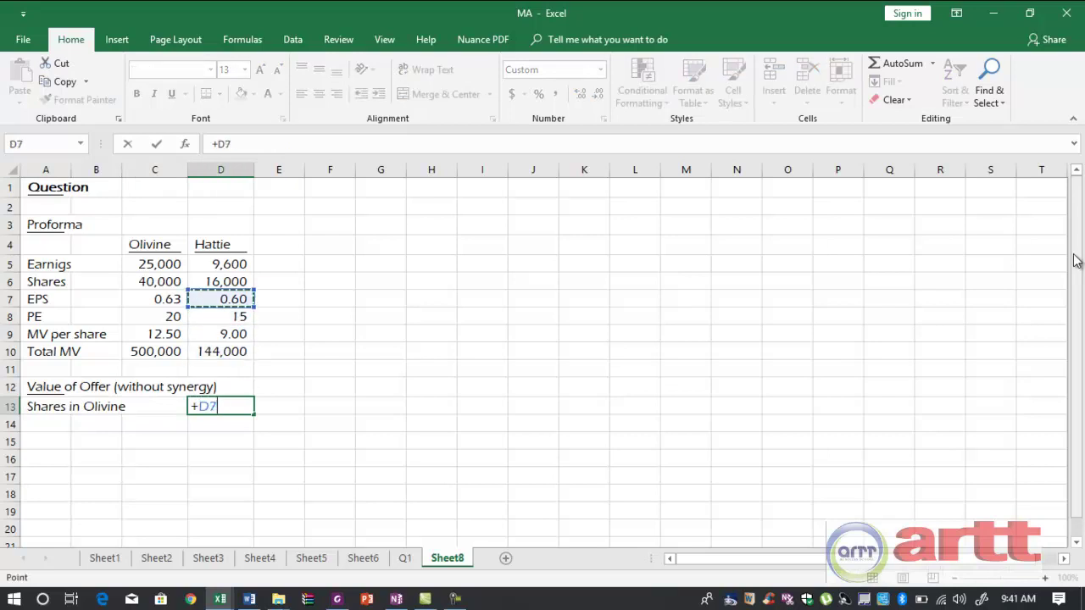
{"action": "type", "text": "/4*5"}
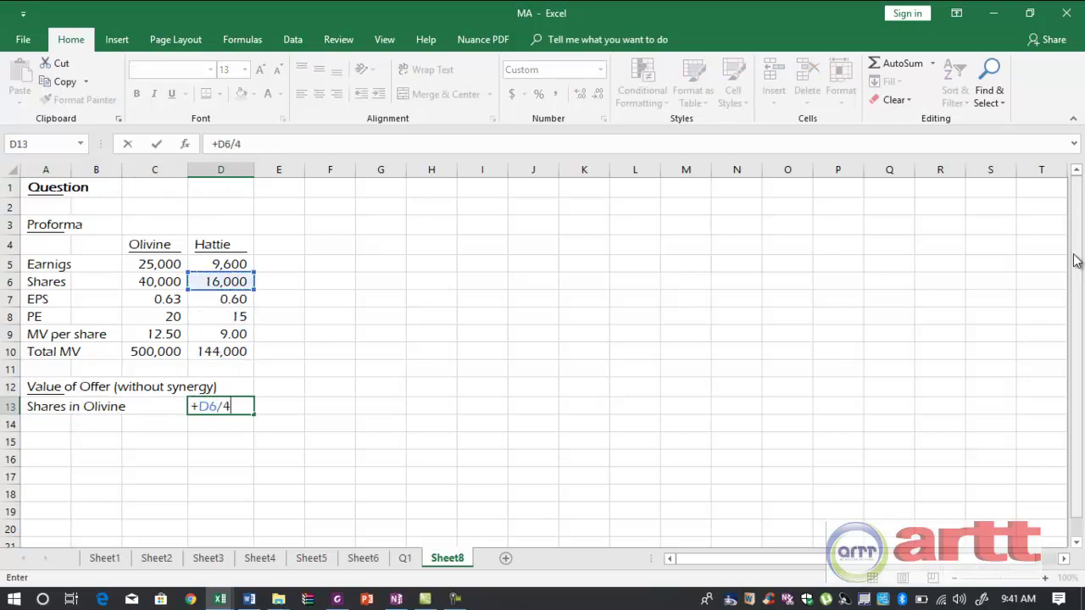
{"action": "key", "text": "Return"}
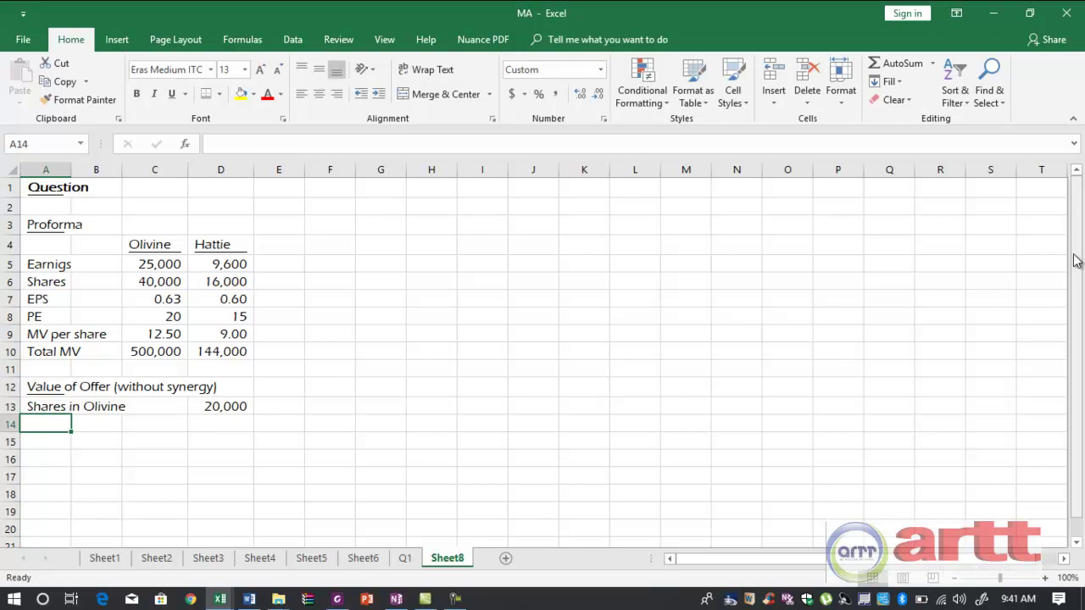
Label A14 as MV and link D14 to Olivine's market value per share in C9
{"action": "type", "text": "MV"}
{"action": "key", "text": "Right"}
{"action": "key", "text": "Right"}
{"action": "key", "text": "Right"}
{"action": "type", "text": "+"}
{"action": "key", "text": "Up"}
{"action": "key", "text": "Left"}
{"action": "key", "text": "Up"}
{"action": "key", "text": "Up"}
{"action": "key", "text": "Up"}
{"action": "key", "text": "Up"}
{"action": "key", "text": "Return"}
Format the MV figure in D14 as a number with two decimal places
{"action": "key", "text": "Up"}
{"action": "key", "text": "Right"}
{"action": "key", "text": "Right"}
{"action": "key", "text": "Right"}
{"action": "key", "text": "ctrl+shift+1"}
Enter the row label Total MV in cell A15
{"action": "key", "text": "Down"}
{"action": "key", "text": "Left"}
{"action": "key", "text": "Left"}
{"action": "key", "text": "Left"}
{"action": "type", "text": "Total MV"}
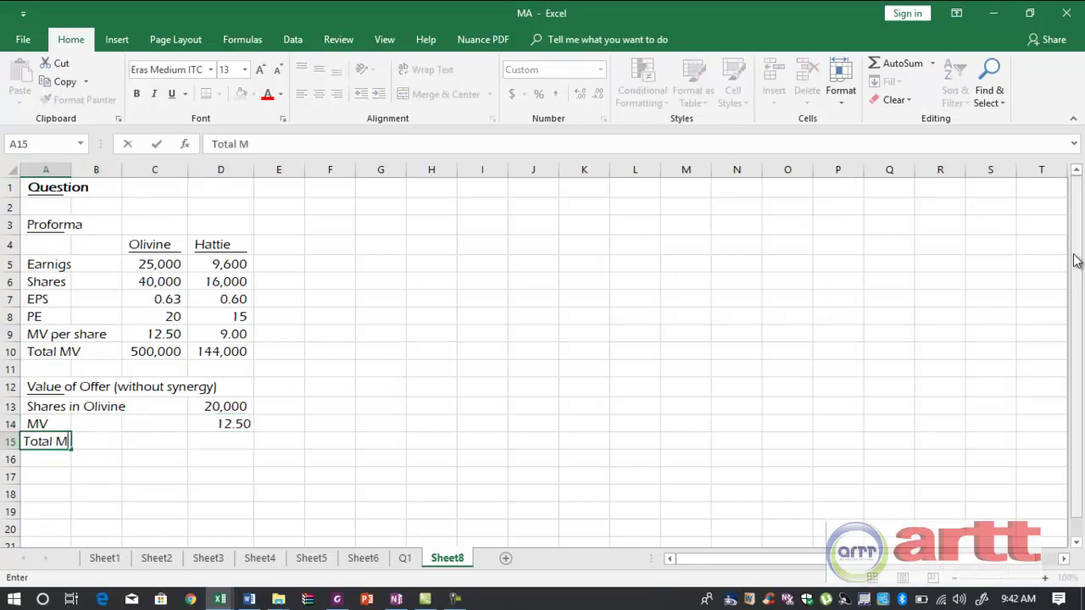
Calculate the offer's total market value in D15 by multiplying the shares in D13 by the MV in D14
{"action": "key", "text": "Right"}
{"action": "key", "text": "Right"}
{"action": "key", "text": "Right"}
{"action": "type", "text": "+"}
{"action": "key", "text": "Up"}
{"action": "key", "text": "Up"}
{"action": "type", "text": "*"}
{"action": "key", "text": "Up"}
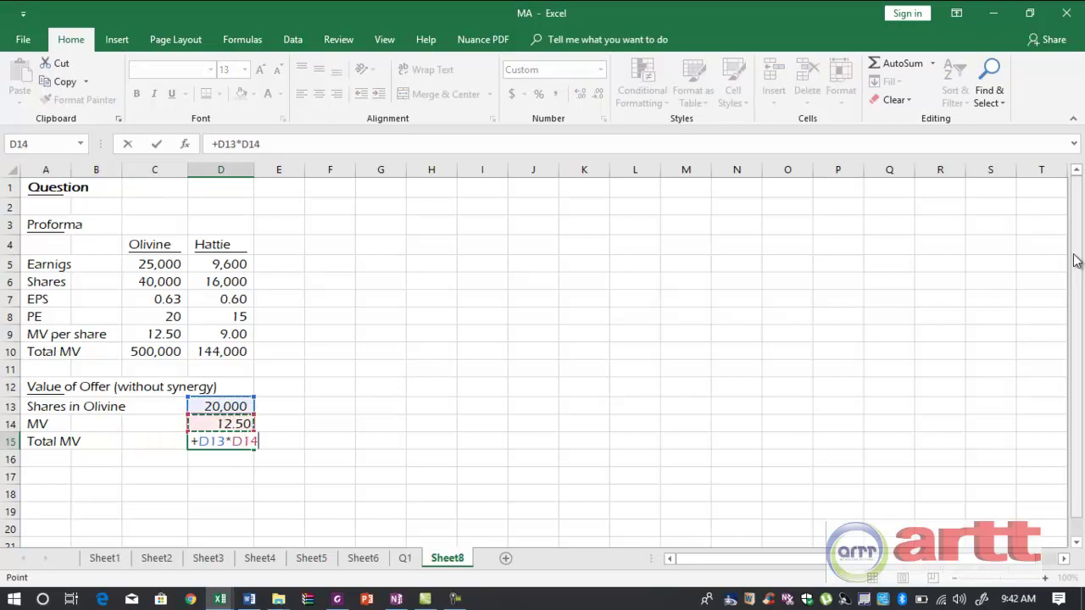
{"action": "key", "text": "Return"}
Enter the underlined section heading Value of offer (including synergy and PE) in cell A17
{"action": "key", "text": "Left"}
{"action": "key", "text": "Left"}
{"action": "key", "text": "Left"}
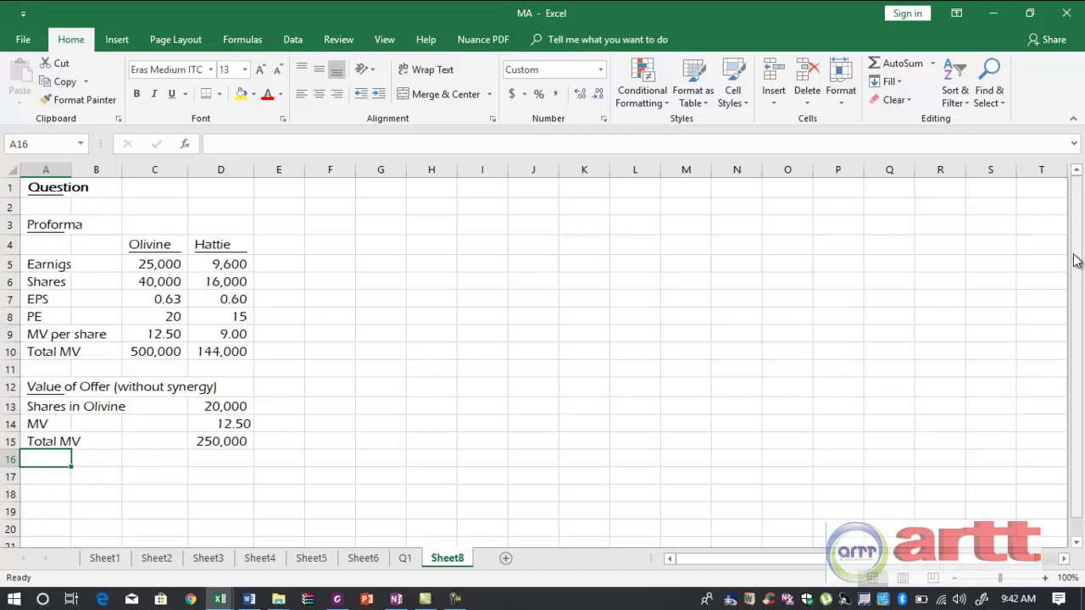
{"action": "key", "text": "Down"}
{"action": "type", "text": "Value of offer "}
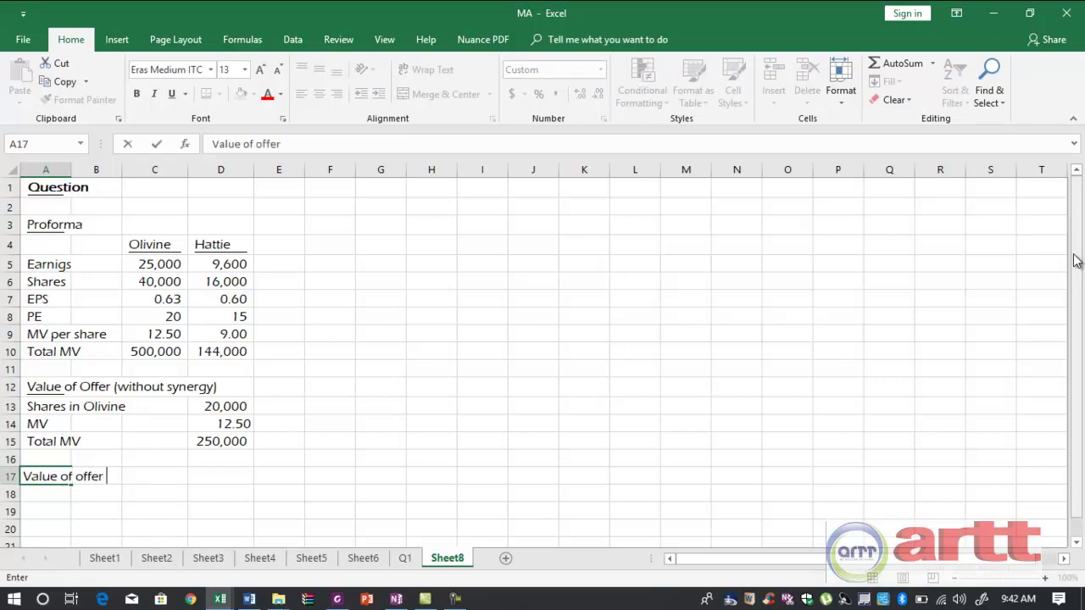
{"action": "type", "text": "(including synerg"}
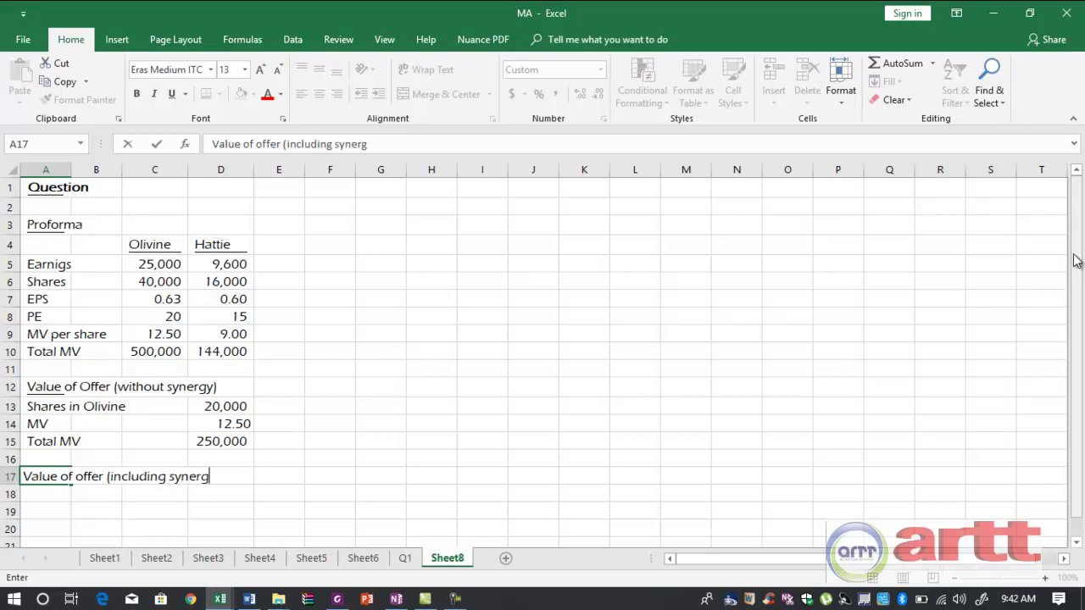
{"action": "type", "text": "y and PE)"}
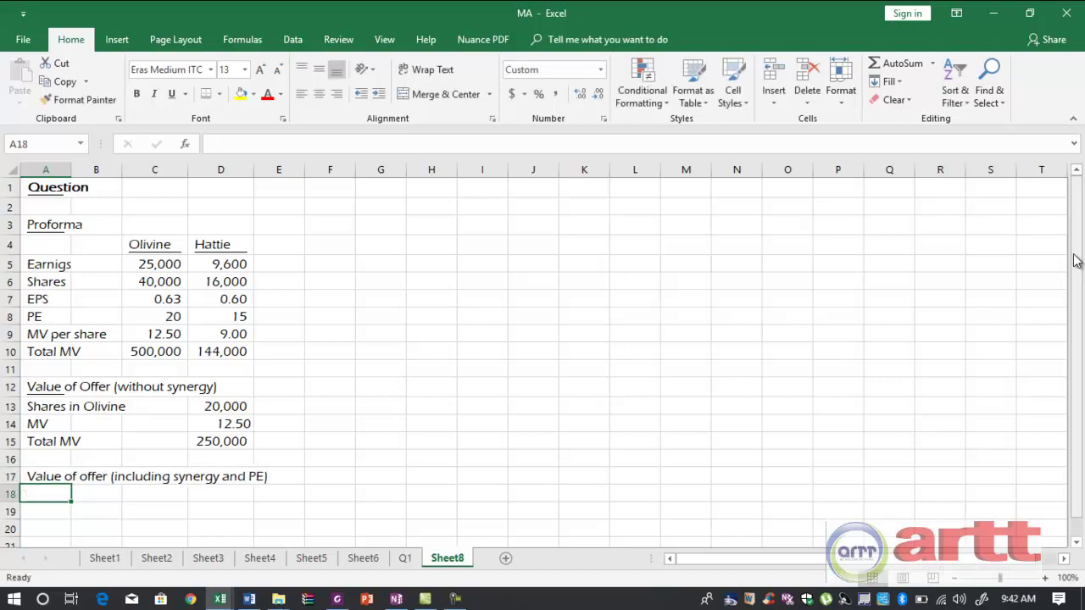
{"action": "key", "text": "Up"}
{"action": "key", "text": "Down"}
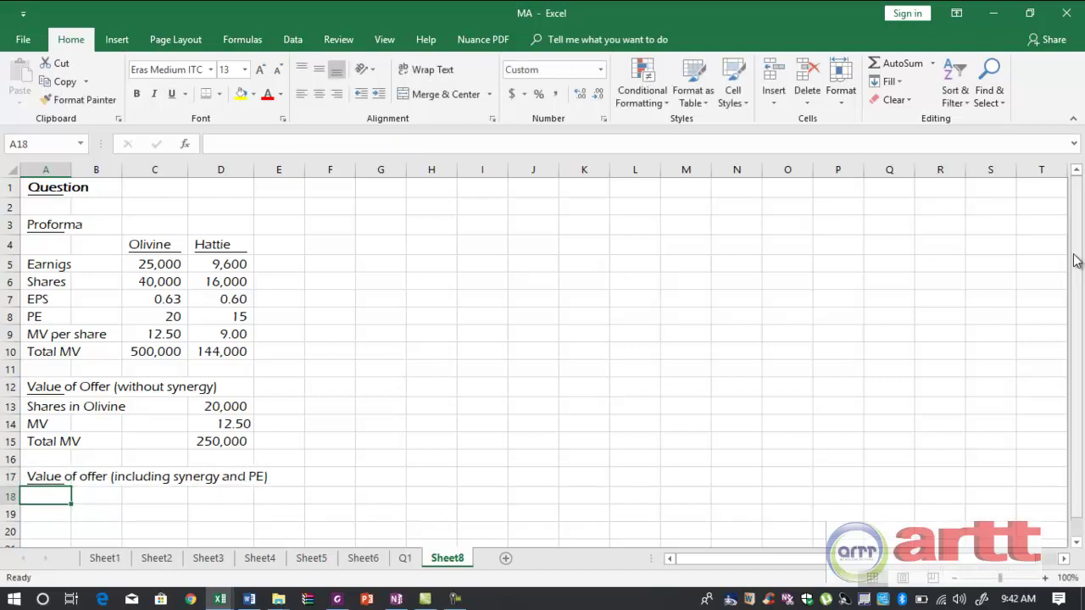
Enter the row label AL earning in cell A18
{"action": "type", "text": "AL e"}
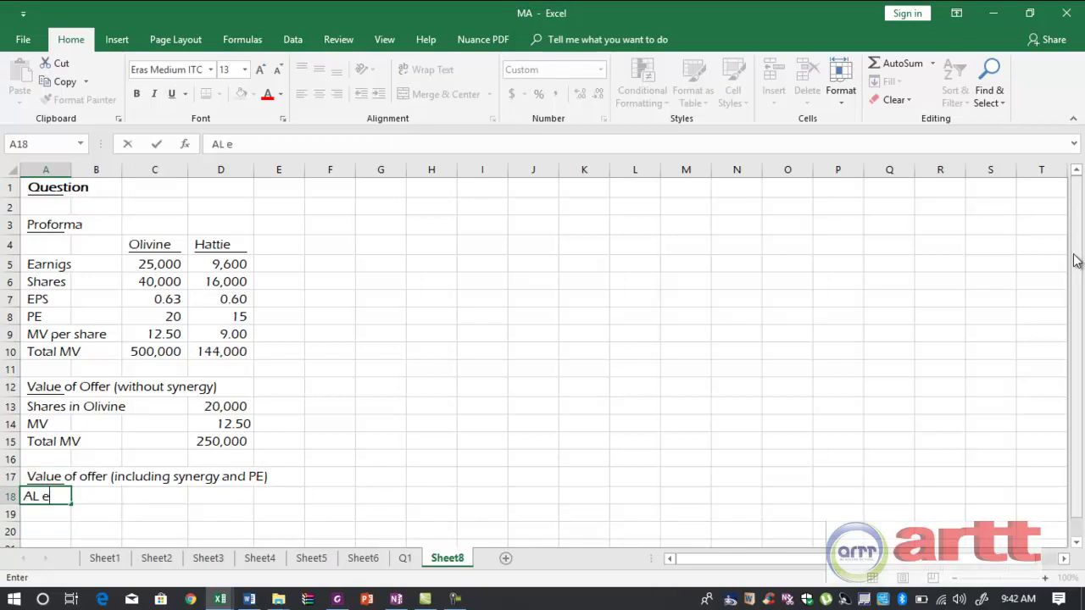
{"action": "type", "text": "anr"}
{"action": "key", "text": "BackSpace"}
{"action": "key", "text": "BackSpace"}
{"action": "type", "text": "rning"}
Link C18 to Olivine's earnings in C5
{"action": "key", "text": "Right"}
{"action": "key", "text": "Right"}
{"action": "type", "text": "+"}
{"action": "key", "text": "Up"}
{"action": "key", "text": "Up"}
{"action": "key", "text": "Up"}
{"action": "key", "text": "Up"}
{"action": "key", "text": "Up"}
{"action": "key", "text": "Up"}
{"action": "key", "text": "Up"}
{"action": "key", "text": "Up"}
{"action": "key", "text": "Up"}
{"action": "key", "text": "Up"}
{"action": "key", "text": "Up"}
{"action": "key", "text": "Up"}
{"action": "key", "text": "Up"}
{"action": "key", "text": "Return"}
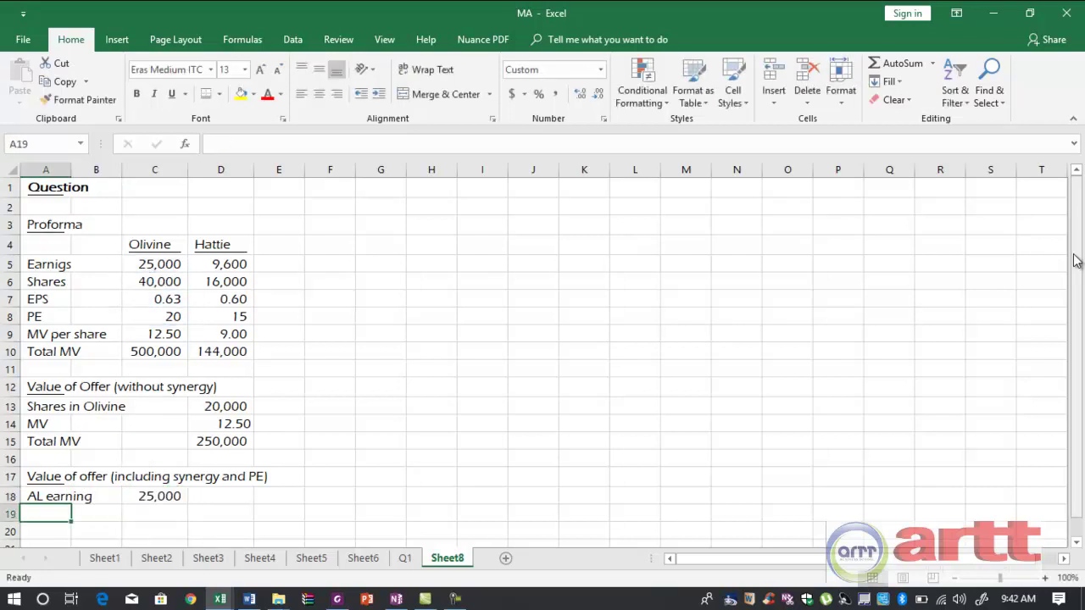
Change the row label in A18 to Oliv earning
{"action": "type", "text": "Ha"}
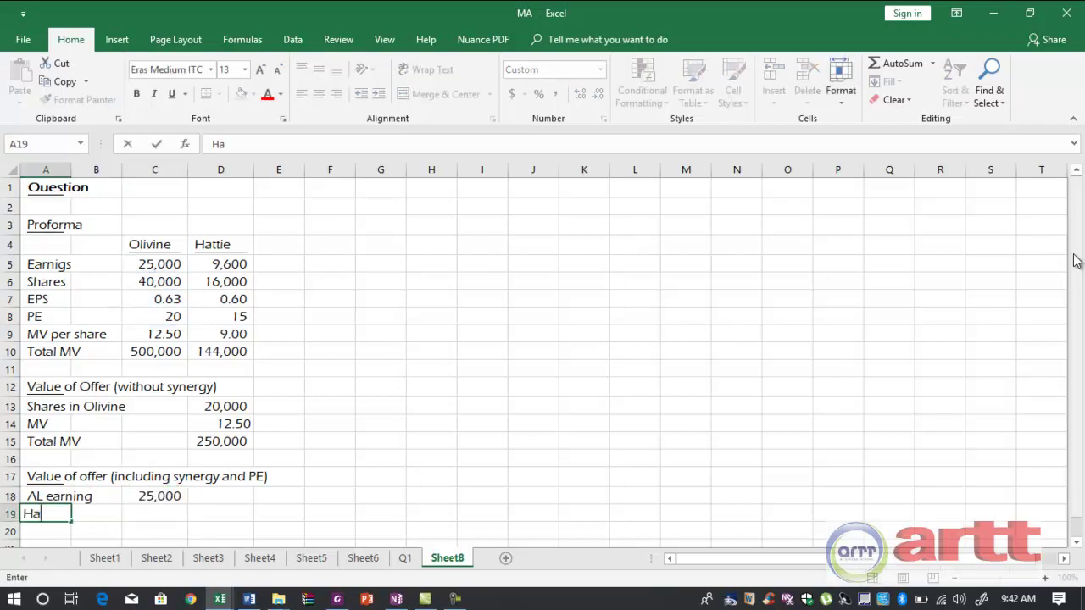
{"action": "key", "text": "BackSpace"}
{"action": "key", "text": "BackSpace"}
{"action": "key", "text": "Up"}
{"action": "key", "text": "F2"}
{"action": "key", "text": "ctrl+Left"}
{"action": "key", "text": "Home"}
{"action": "key", "text": "shift+Right"}
{"action": "key", "text": "shift+Right"}
{"action": "type", "text": "Oliv e"}
{"action": "key", "text": "BackSpace"}
{"action": "key", "text": "BackSpace"}
{"action": "type", "text": "v"}
{"action": "key", "text": "Return"}
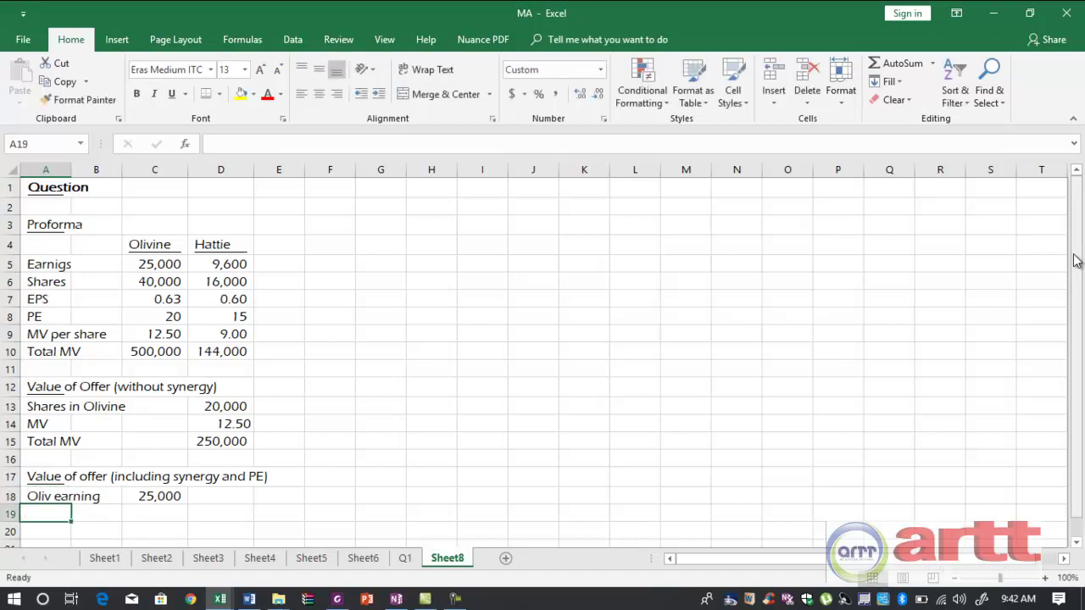
Label A19 as Hatie earning and link C19 to Hattie's earnings in D5
{"action": "type", "text": "Hat"}
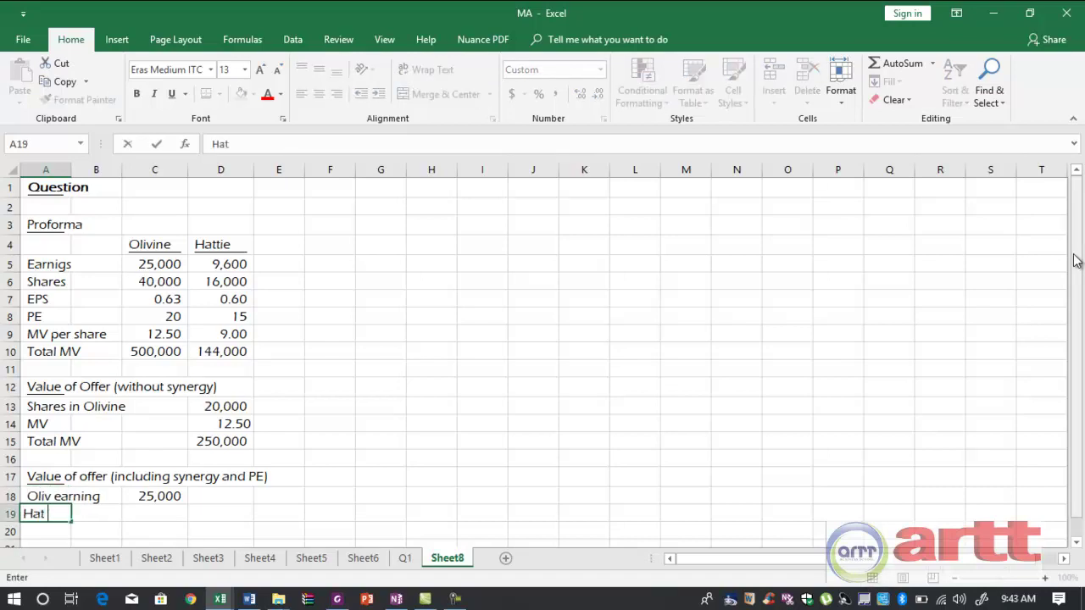
{"action": "type", "text": "ie earning"}
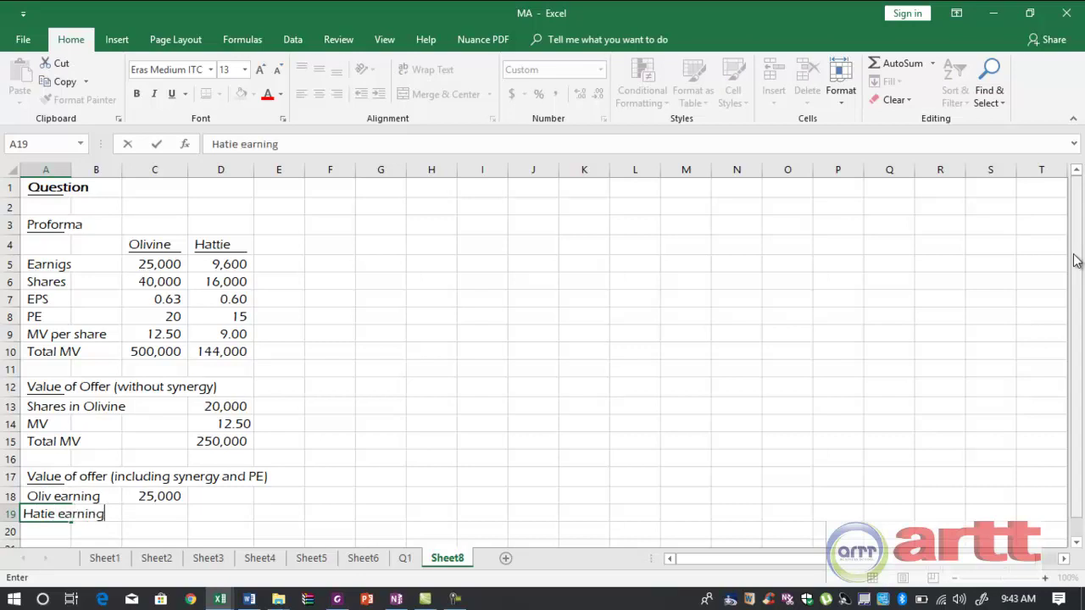
{"action": "key", "text": "Tab"}
{"action": "key", "text": "Tab"}
{"action": "type", "text": "+"}
{"action": "key", "text": "Right"}
{"action": "key", "text": "Up"}
{"action": "key", "text": "Up"}
{"action": "key", "text": "Up"}
{"action": "key", "text": "Up"}
{"action": "key", "text": "Up"}
{"action": "key", "text": "Up"}
{"action": "key", "text": "Up"}
{"action": "key", "text": "Up"}
{"action": "key", "text": "Up"}
{"action": "key", "text": "Up"}
{"action": "key", "text": "Up"}
{"action": "key", "text": "Up"}
{"action": "key", "text": "Up"}
{"action": "key", "text": "Up"}
{"action": "key", "text": "Return"}
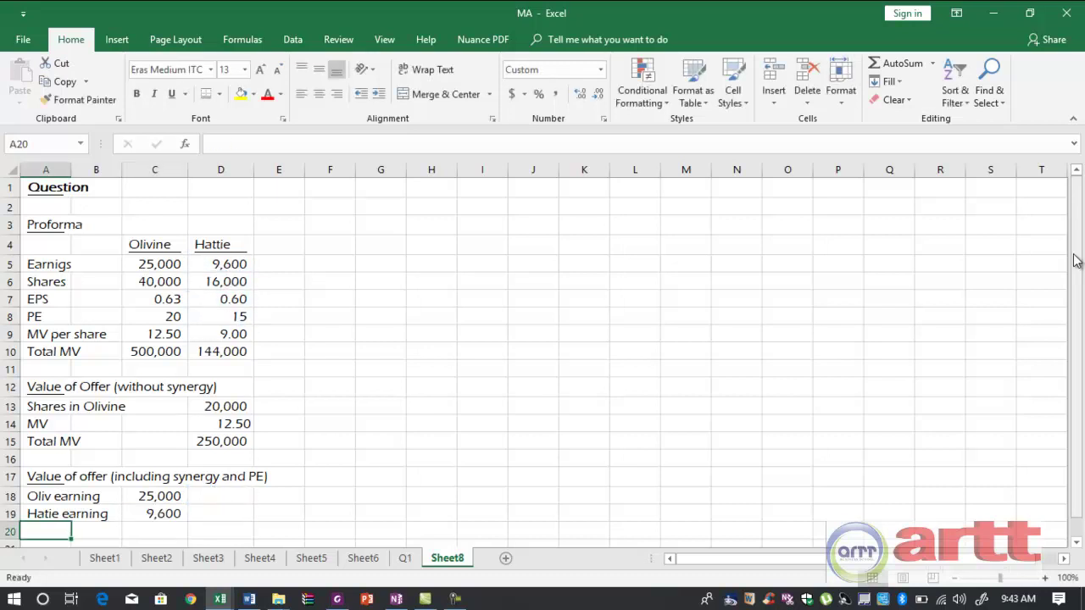
Add a Synergy row in A20 with the value 2400 in C20
{"action": "type", "text": "Syner"}
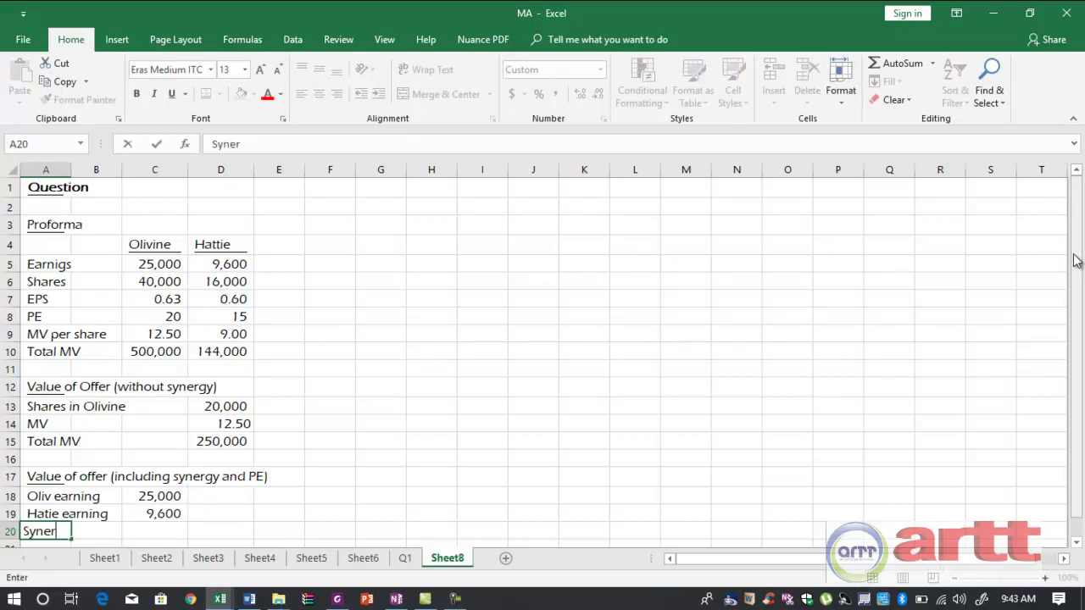
{"action": "type", "text": "gy"}
{"action": "key", "text": "Tab"}
{"action": "key", "text": "Tab"}
{"action": "type", "text": "2400"}
{"action": "key", "text": "Return"}
Total the two earnings and the synergy from C18 to C20 in C21 with SUM
{"action": "key", "text": "Tab"}
{"action": "key", "text": "Tab"}
{"action": "type", "text": "=SUM("}
{"action": "key", "text": "Up"}
{"action": "key", "text": "shift+Up"}
{"action": "key", "text": "shift+Up"}
{"action": "key", "text": "Return"}
Add a bottom border to the synergy value in C20
{"action": "key", "text": "Up"}
{"action": "key", "text": "Up"}
{"action": "key", "text": "alt+h"}
{"action": "key", "text": "b"}
{"action": "key", "text": "o"}
Label A22 as PE and calculate C22 as 95% of Olivine's PE in C8
{"action": "key", "text": "Down"}
{"action": "key", "text": "Down"}
{"action": "key", "text": "Left"}
{"action": "key", "text": "Left"}
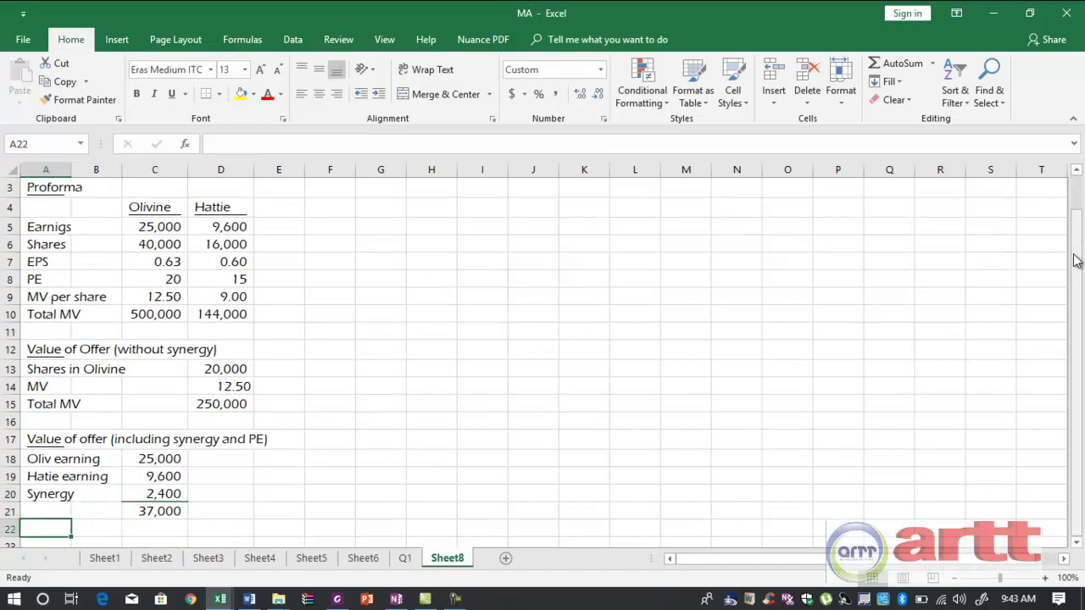
{"action": "type", "text": "PE"}
{"action": "key", "text": "Tab"}
{"action": "key", "text": "Tab"}
{"action": "type", "text": "+"}
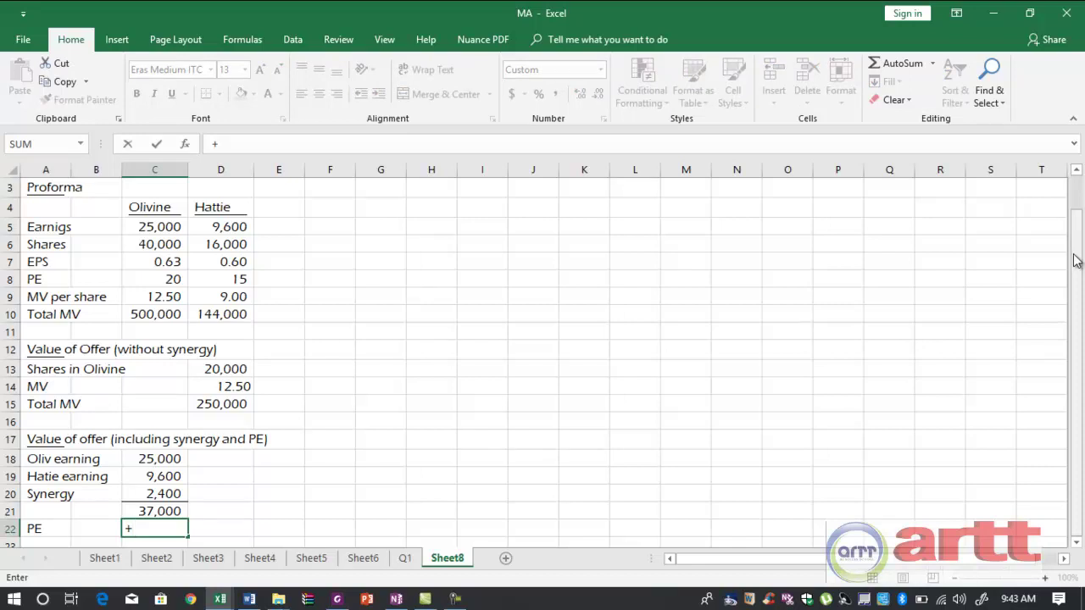
{"action": "key", "text": "Up"}
{"action": "key", "text": "Up"}
{"action": "key", "text": "Up"}
{"action": "key", "text": "Up"}
{"action": "key", "text": "Up"}
{"action": "key", "text": "Up"}
{"action": "key", "text": "Up"}
{"action": "key", "text": "Up"}
{"action": "key", "text": "Up"}
{"action": "key", "text": "Up"}
{"action": "key", "text": "Up"}
{"action": "key", "text": "Up"}
{"action": "key", "text": "Up"}
{"action": "key", "text": "Up"}
{"action": "key", "text": "Up"}
{"action": "key", "text": "Down"}
{"action": "type", "text": "*95%"}
{"action": "key", "text": "Return"}
Format the PE value in C22 as a number with two decimal places
{"action": "key", "text": "Left"}
{"action": "key", "text": "Left"}
{"action": "key", "text": "Up"}
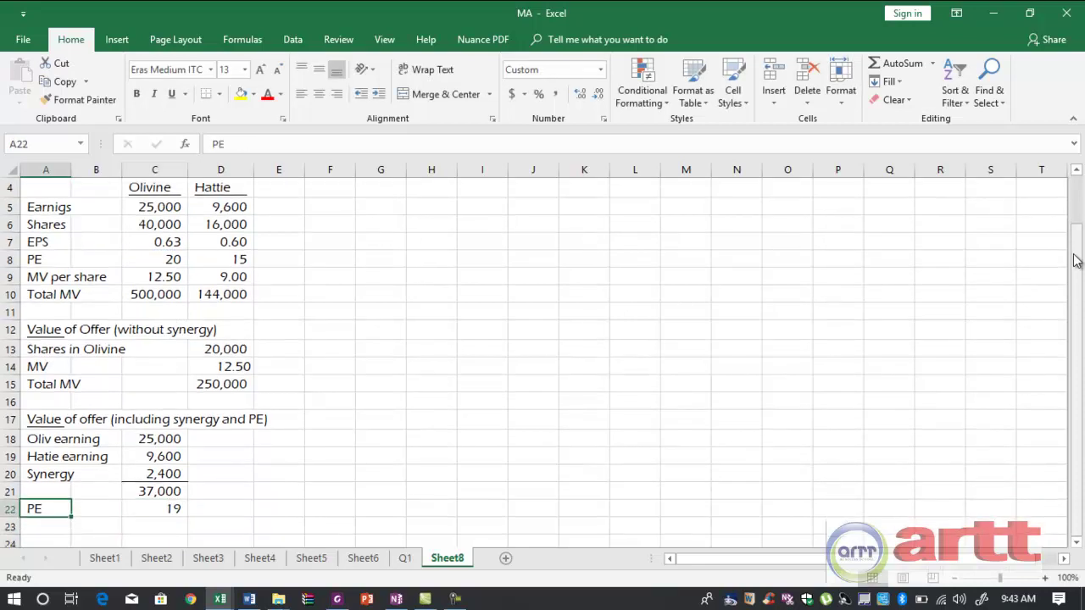
{"action": "key", "text": "Right"}
{"action": "key", "text": "Right"}
{"action": "key", "text": "ctrl+shift+1"}
Label A23 as Total MV of ME and calculate C23 as the total earnings in C21 times the PE in C22
{"action": "key", "text": "Left"}
{"action": "key", "text": "Left"}
{"action": "key", "text": "Down"}
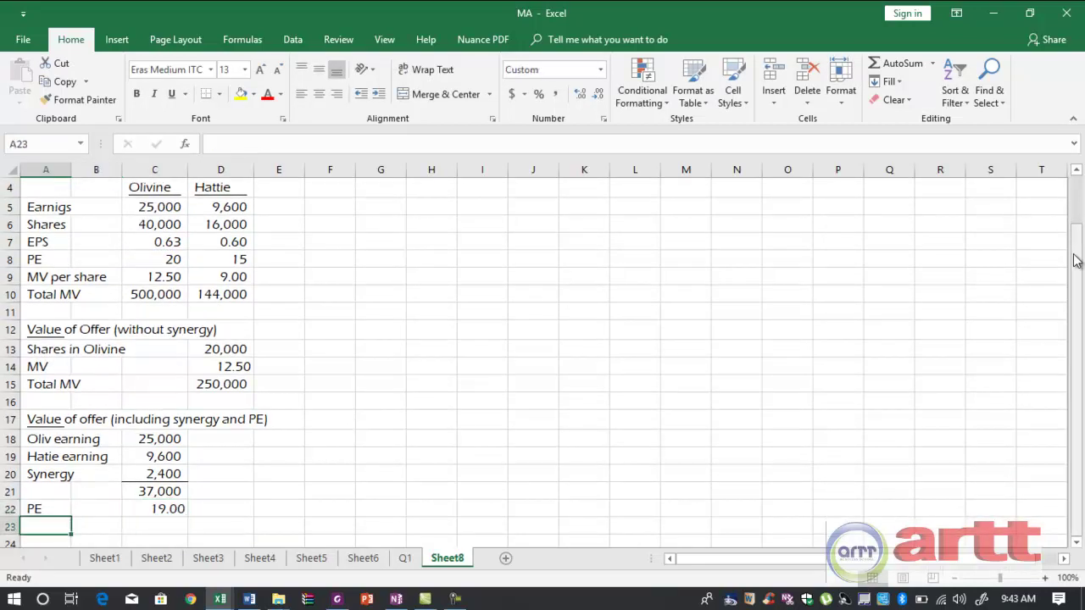
{"action": "type", "text": "Total MV of ME"}
{"action": "key", "text": "Right"}
{"action": "key", "text": "Right"}
{"action": "type", "text": "+"}
{"action": "key", "text": "Up"}
{"action": "key", "text": "Up"}
{"action": "type", "text": "*"}
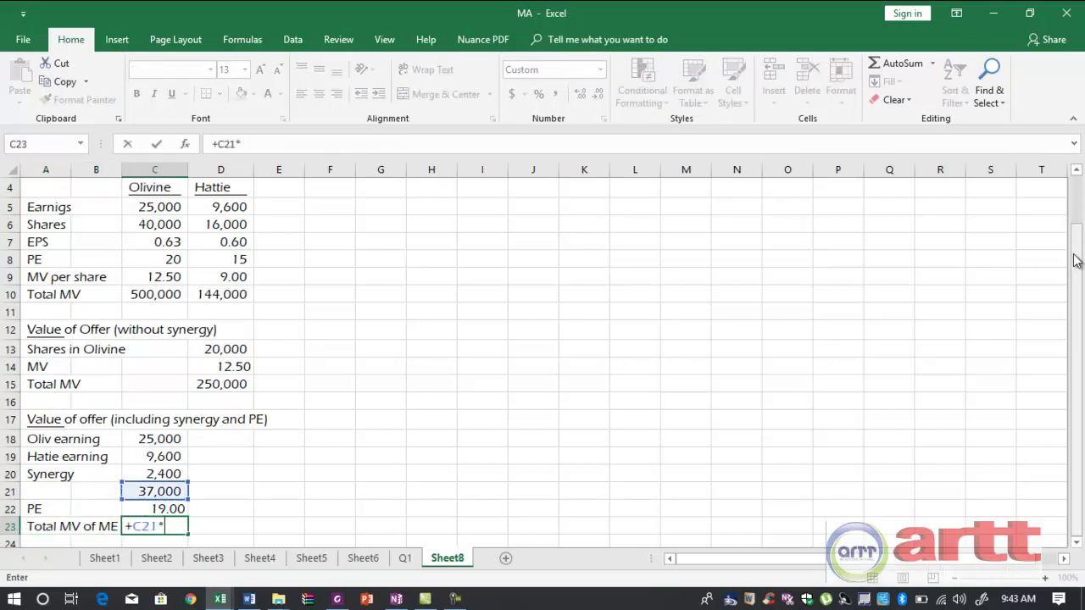
{"action": "key", "text": "Up"}
{"action": "key", "text": "Return"}
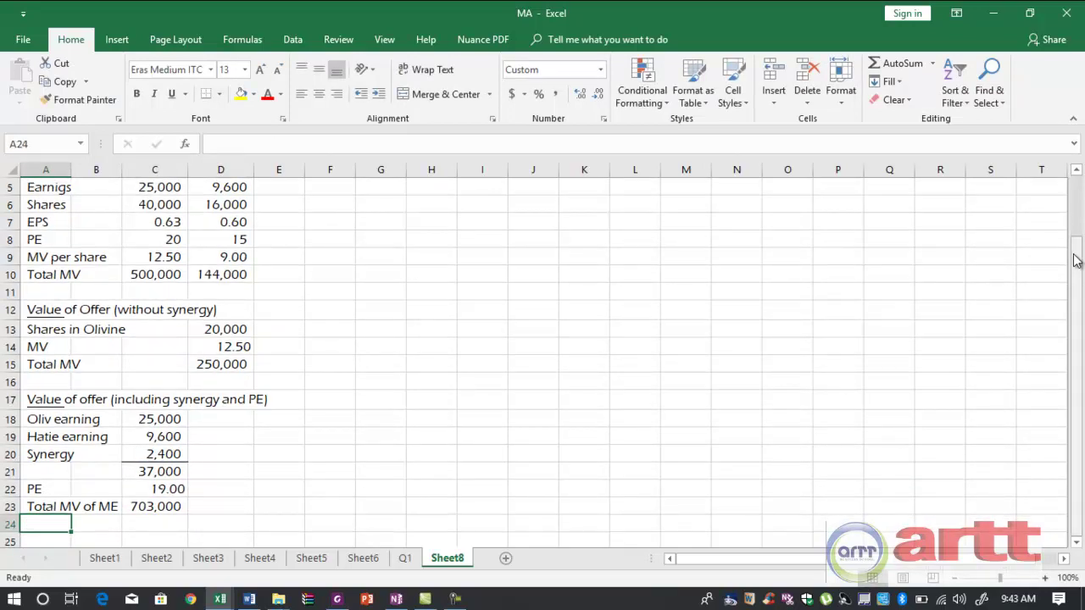
Add an underlined Shares heading in A24
{"action": "type", "text": "Shares"}
{"action": "key", "text": "Right"}
{"action": "key", "text": "Down"}
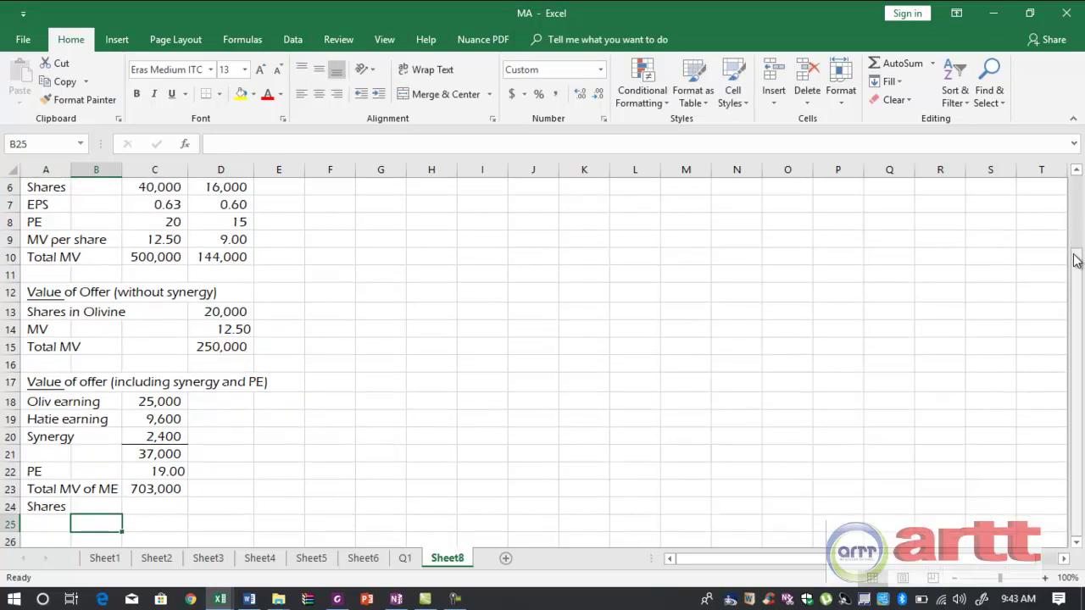
{"action": "key", "text": "Up"}
{"action": "key", "text": "Left"}
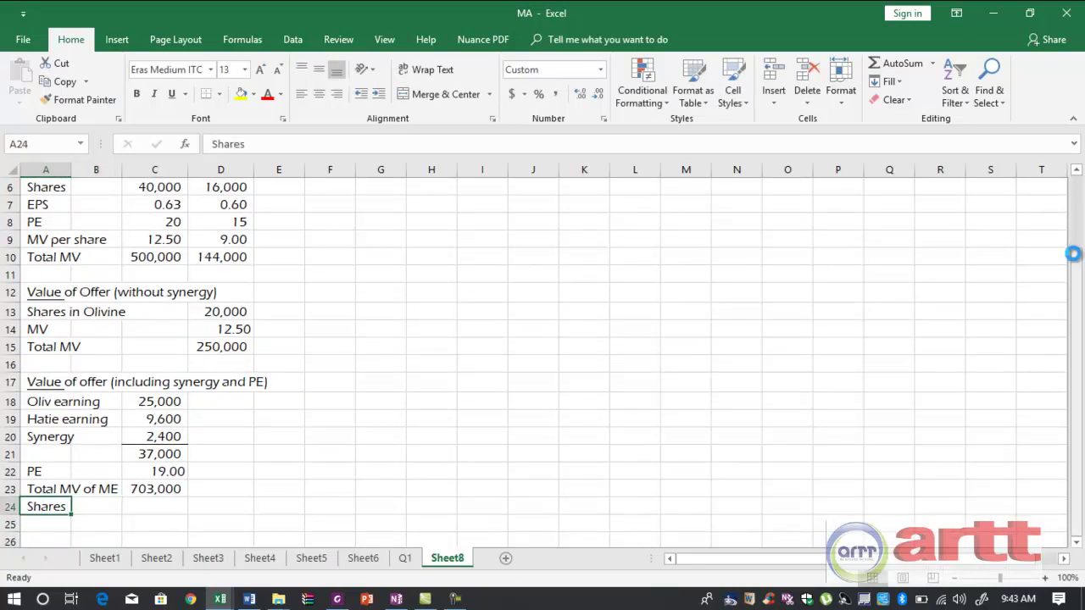
{"action": "key", "text": "ctrl+o"}
{"action": "key", "text": "Escape"}
Label A25 as Olivine and link B25 to Olivine's share count in C6
{"action": "key", "text": "Down"}
{"action": "type", "text": "Olivine"}
{"action": "key", "text": "Right"}
{"action": "key", "text": "Right"}
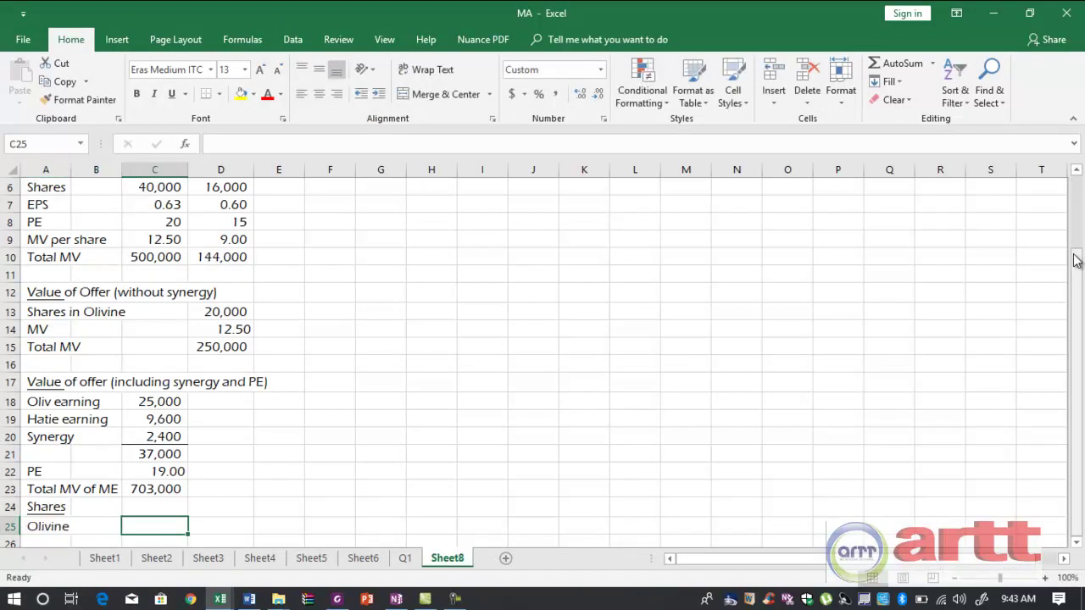
{"action": "key", "text": "Down"}
{"action": "key", "text": "Up"}
{"action": "key", "text": "Left"}
{"action": "type", "text": "+"}
{"action": "key", "text": "Right"}
{"action": "key", "text": "Up"}
{"action": "key", "text": "Up"}
{"action": "key", "text": "Up"}
{"action": "key", "text": "Up"}
{"action": "key", "text": "Up"}
{"action": "key", "text": "Up"}
{"action": "key", "text": "Up"}
{"action": "key", "text": "Up"}
{"action": "key", "text": "Up"}
{"action": "key", "text": "Up"}
{"action": "key", "text": "Up"}
{"action": "key", "text": "Up"}
{"action": "key", "text": "Up"}
{"action": "key", "text": "Up"}
{"action": "key", "text": "Up"}
{"action": "key", "text": "Up"}
{"action": "key", "text": "Up"}
{"action": "key", "text": "Up"}
{"action": "key", "text": "Up"}
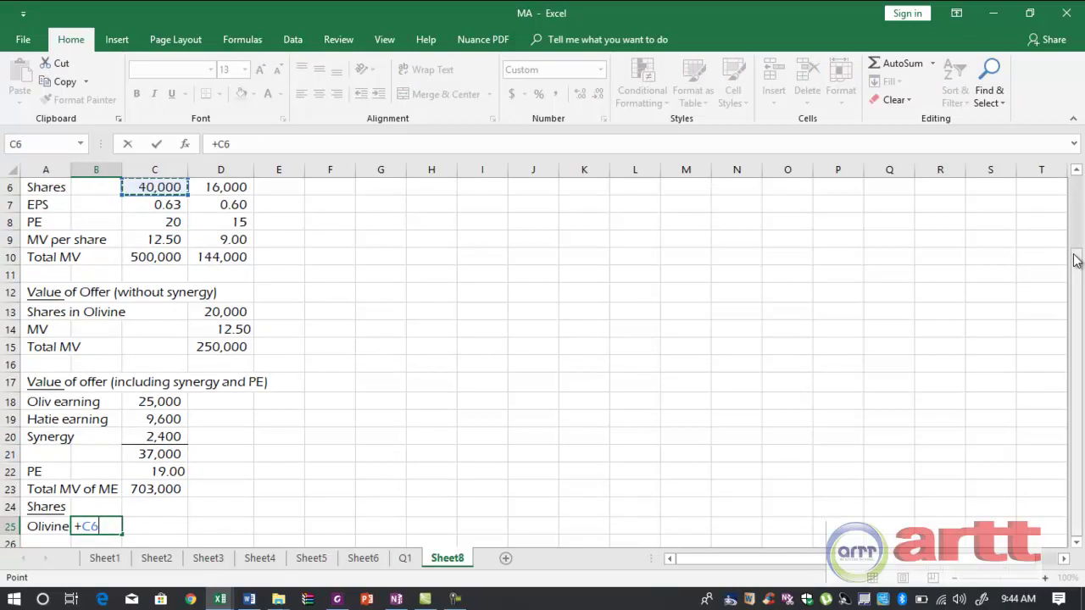
{"action": "key", "text": "Return"}
{"action": "key", "text": "Left"}
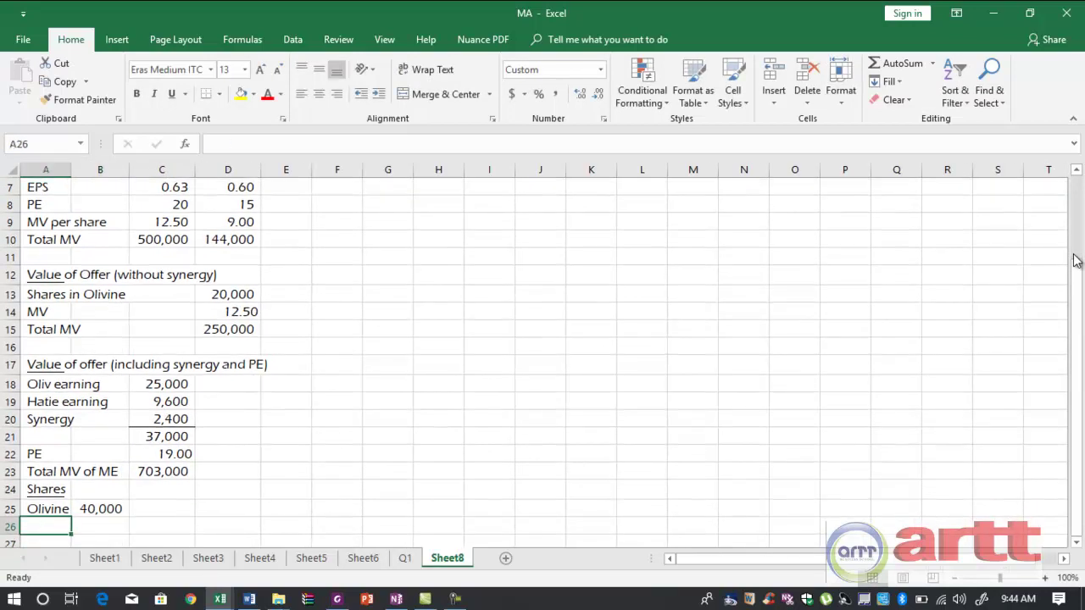
Label A26 as New Shares and move Olivine's share count from B25 to C25
{"action": "type", "text": "New Shares"}
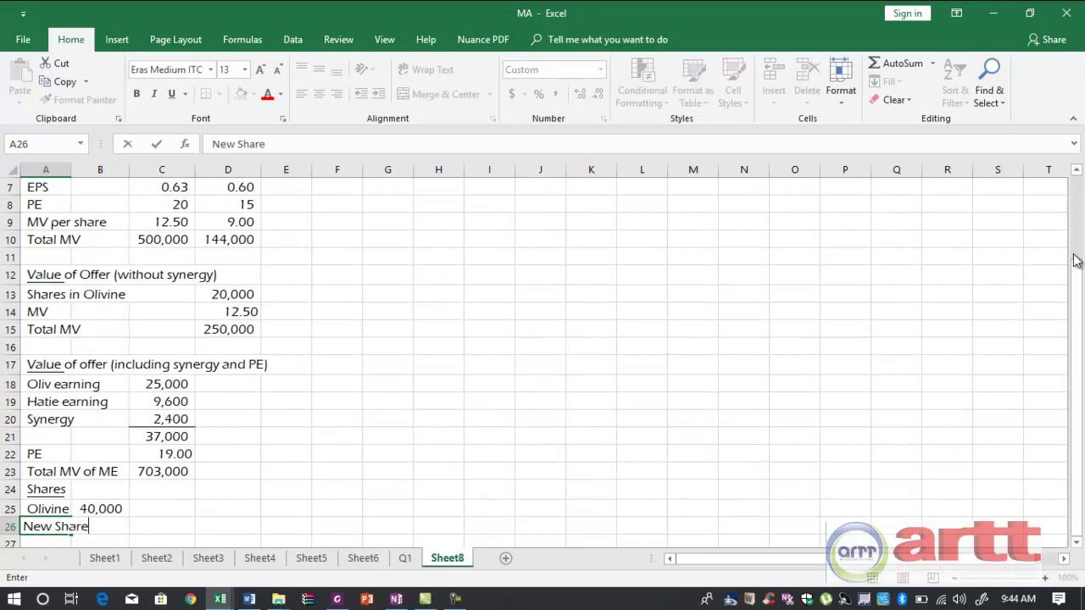
{"action": "key", "text": "Up"}
{"action": "key", "text": "Right"}
{"action": "key", "text": "ctrl+x"}
{"action": "key", "text": "Right"}
{"action": "key", "text": "ctrl+v"}
Link the New Shares value in C26 to the shares in Olivine in D13
{"action": "key", "text": "Down"}
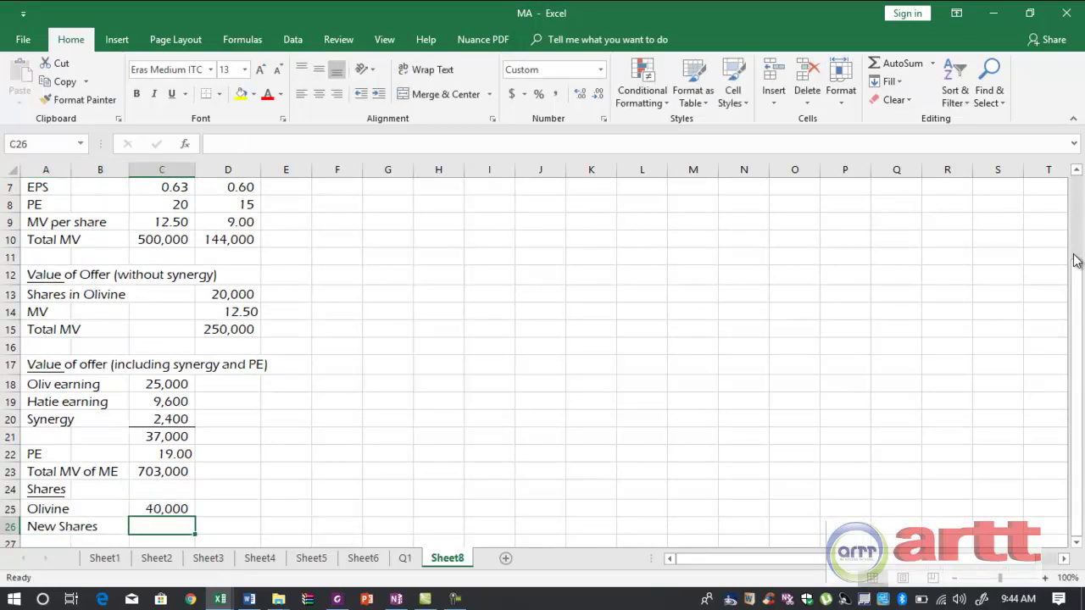
{"action": "type", "text": "+"}
{"action": "key", "text": "Up"}
{"action": "key", "text": "Right"}
{"action": "key", "text": "Up"}
{"action": "key", "text": "Up"}
{"action": "key", "text": "Up"}
{"action": "key", "text": "Up"}
{"action": "key", "text": "Up"}
{"action": "key", "text": "Up"}
{"action": "key", "text": "Up"}
{"action": "key", "text": "Up"}
{"action": "key", "text": "Up"}
{"action": "key", "text": "Up"}
{"action": "key", "text": "Up"}
{"action": "key", "text": "Up"}
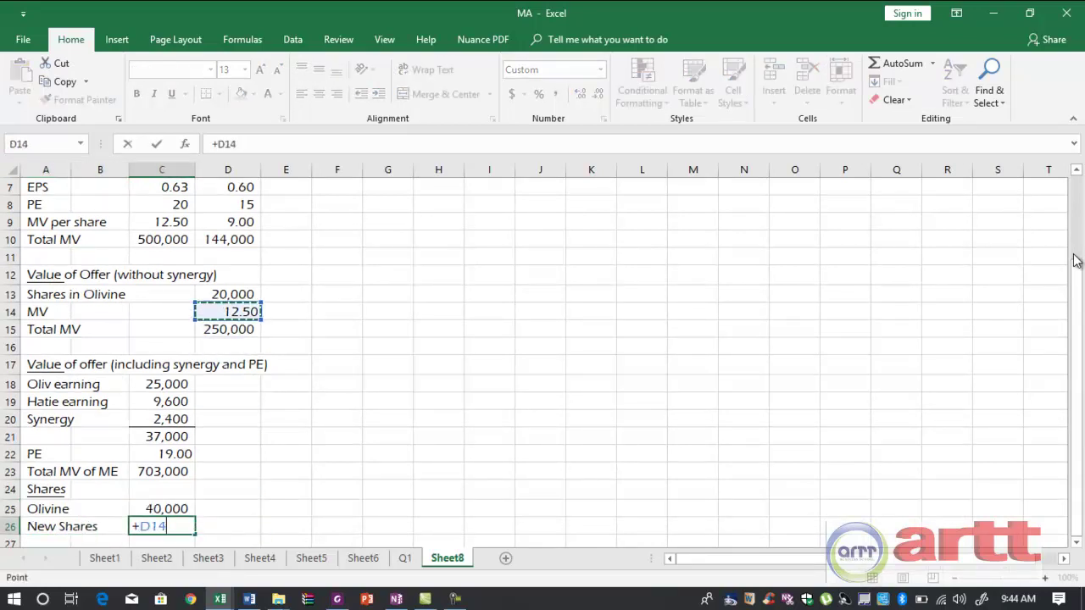
{"action": "key", "text": "Return"}
Total C25:C26 in C27 with SUM and give the total a top and double bottom border
{"action": "key", "text": "alt+equal"}
{"action": "key", "text": "alt+equal"}
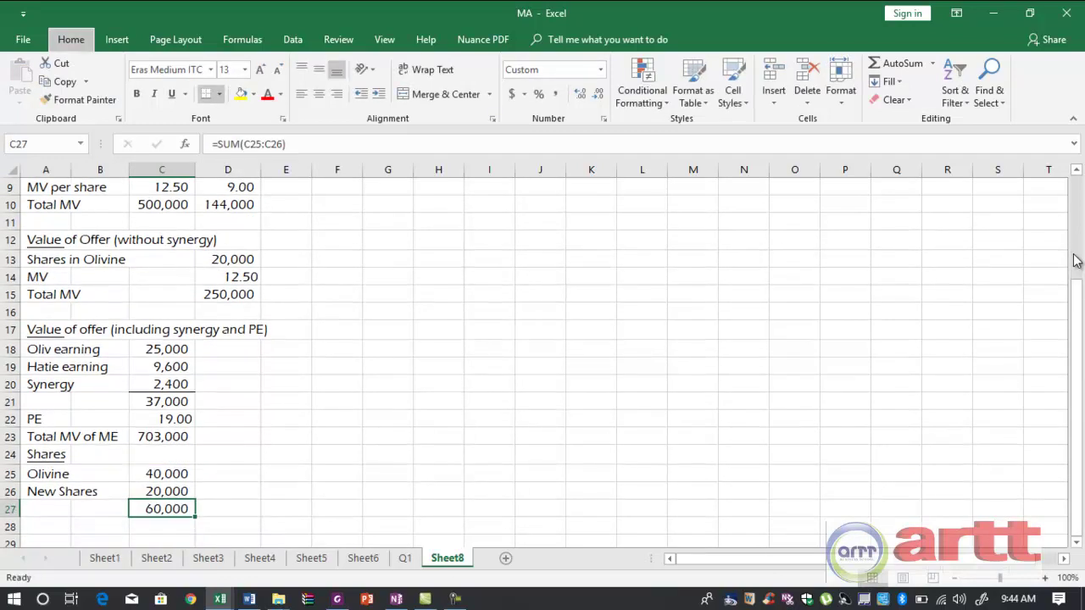
{"action": "key", "text": "alt+h"}
{"action": "key", "text": "b"}
{"action": "key", "text": "u"}
Label A28 as Price per share and calculate C28 as the total market value in C23 divided by the total shares in C27
{"action": "key", "text": "Down"}
{"action": "key", "text": "Left"}
{"action": "key", "text": "Left"}
{"action": "type", "text": "P"}
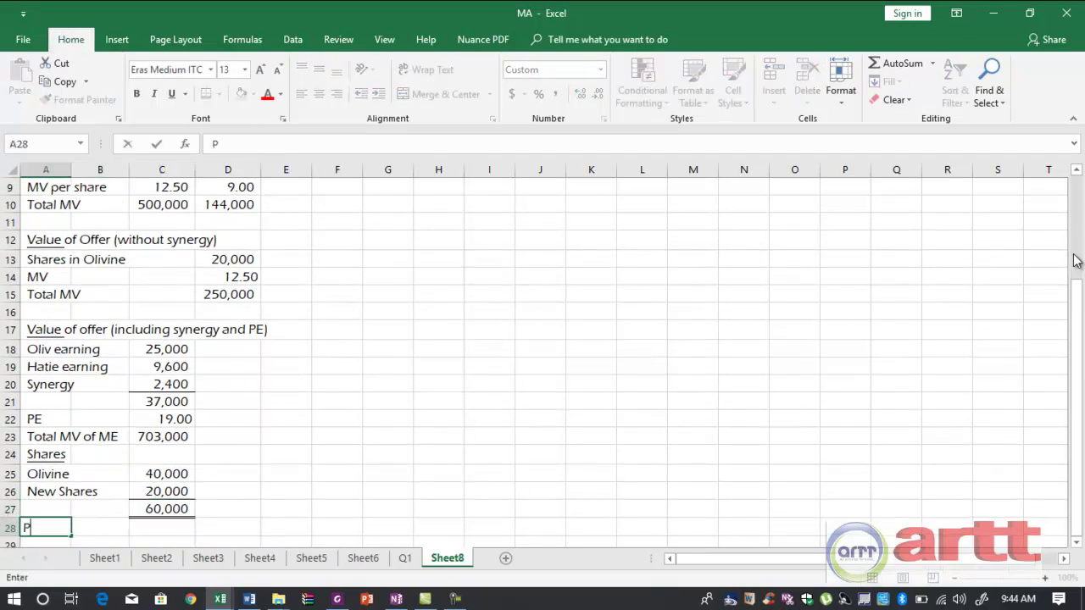
{"action": "type", "text": "rice per share"}
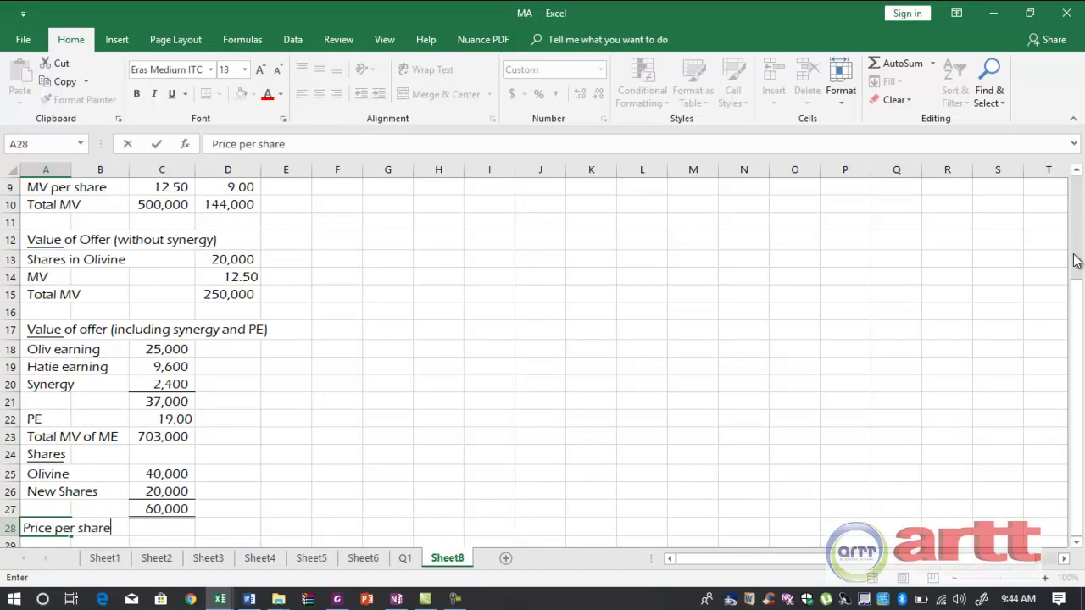
{"action": "key", "text": "Right"}
{"action": "key", "text": "Right"}
{"action": "type", "text": "+"}
{"action": "key", "text": "Up"}
{"action": "key", "text": "Up"}
{"action": "key", "text": "Up"}
{"action": "key", "text": "Up"}
{"action": "key", "text": "Up"}
{"action": "type", "text": "/"}
{"action": "key", "text": "Up"}
{"action": "key", "text": "Return"}
{"action": "key", "text": "Left"}
{"action": "key", "text": "Left"}
{"action": "key", "text": "Up"}
{"action": "key", "text": "Right"}
{"action": "key", "text": "Right"}
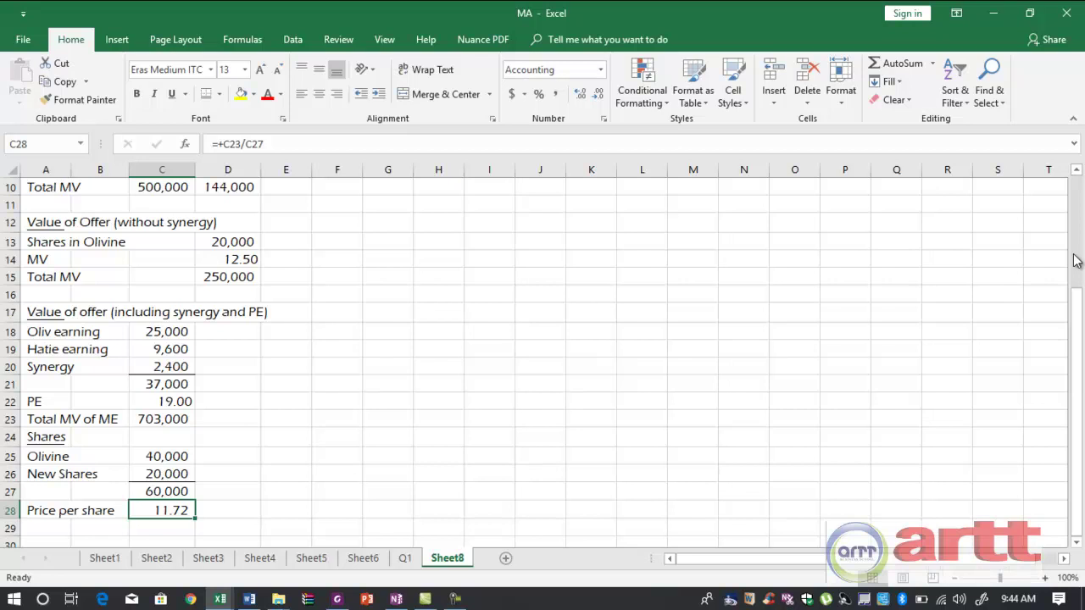
{"action": "key", "text": "Down"}
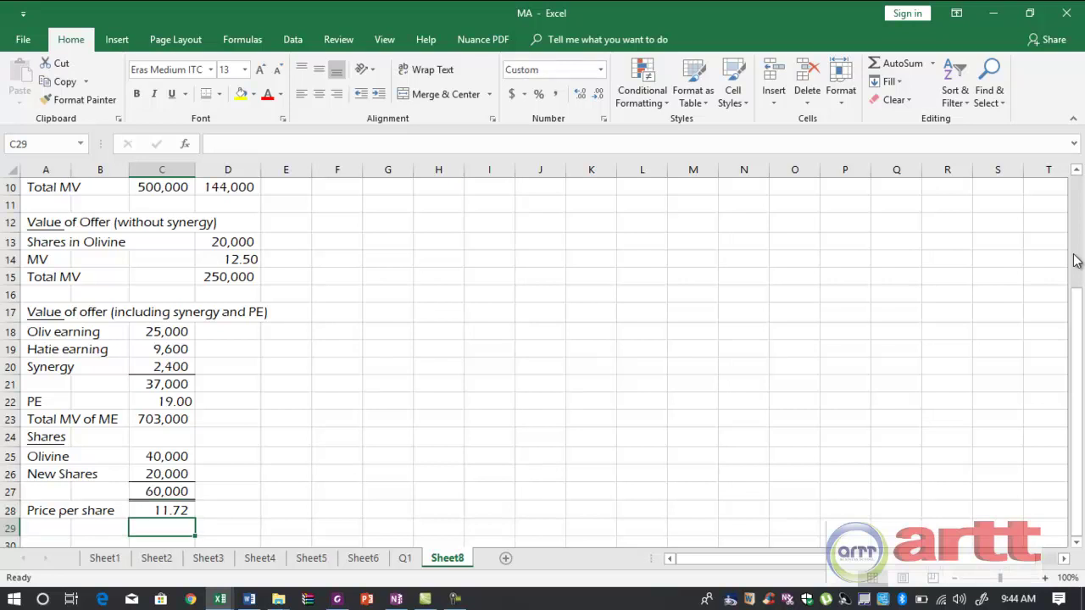
Copy the value of offer (without synergy) block in A12:D15 to A30
{"action": "key", "text": "Left"}
{"action": "key", "text": "Up"}
{"action": "key", "text": "Up"}
{"action": "key", "text": "Up"}
{"action": "key", "text": "Up"}
{"action": "key", "text": "Up"}
{"action": "key", "text": "Up"}
{"action": "key", "text": "Up"}
{"action": "key", "text": "Up"}
{"action": "key", "text": "Up"}
{"action": "key", "text": "Up"}
{"action": "key", "text": "Up"}
{"action": "key", "text": "Left"}
{"action": "key", "text": "Up"}
{"action": "key", "text": "Up"}
{"action": "key", "text": "Up"}
{"action": "key", "text": "Up"}
{"action": "key", "text": "Up"}
{"action": "key", "text": "Up"}
{"action": "key", "text": "shift+Down"}
{"action": "key", "text": "shift+Down"}
{"action": "key", "text": "shift+Down"}
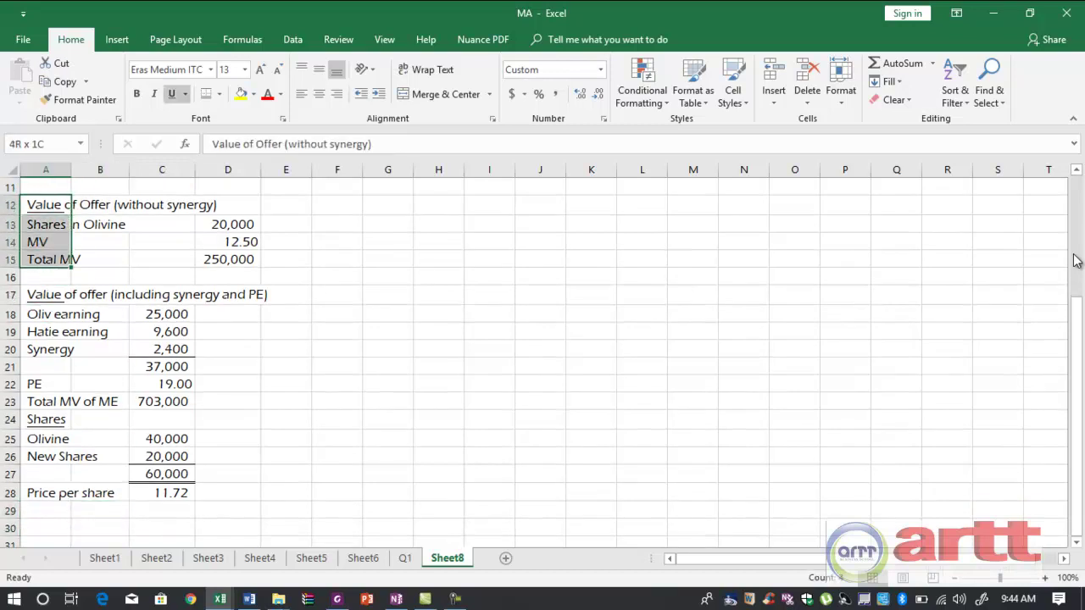
{"action": "key", "text": "shift+Right"}
{"action": "key", "text": "shift+Right"}
{"action": "key", "text": "shift+Right"}
{"action": "key", "text": "ctrl+c"}
{"action": "key", "text": "Down"}
{"action": "key", "text": "Down"}
{"action": "key", "text": "Down"}
{"action": "key", "text": "Down"}
{"action": "key", "text": "Down"}
{"action": "key", "text": "Down"}
{"action": "key", "text": "Down"}
{"action": "key", "text": "Down"}
{"action": "key", "text": "Down"}
{"action": "key", "text": "Down"}
{"action": "key", "text": "Down"}
{"action": "key", "text": "Down"}
{"action": "key", "text": "Down"}
{"action": "key", "text": "Down"}
{"action": "key", "text": "Down"}
{"action": "key", "text": "Down"}
{"action": "key", "text": "Down"}
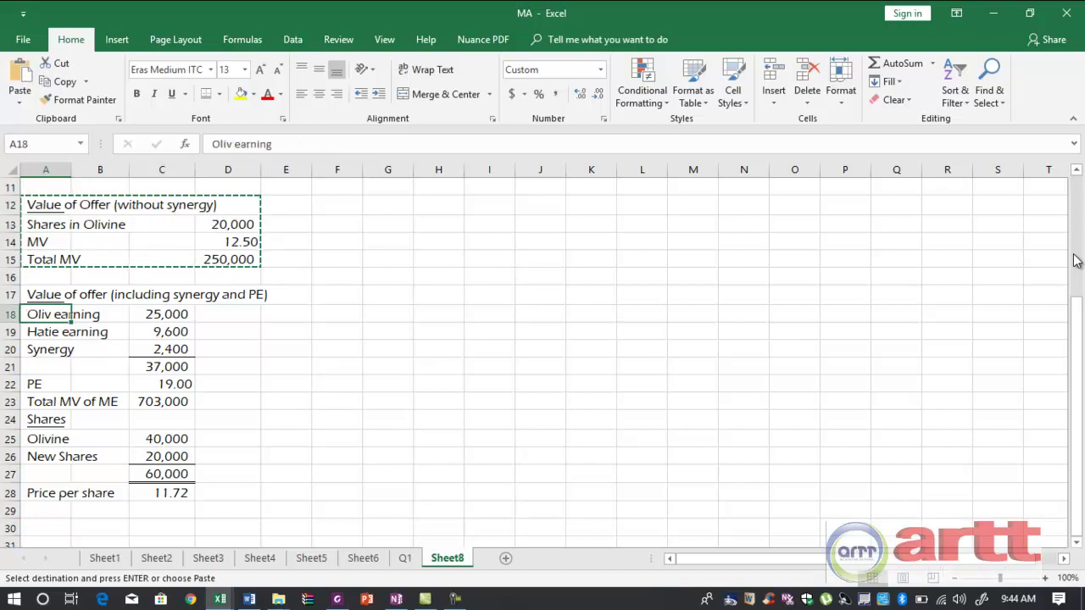
{"action": "key", "text": "Return"}
Shorten the copied heading in A30 to Value of Offer
{"action": "key", "text": "F2"}
{"action": "key", "text": "BackSpace"}
{"action": "key", "text": "BackSpace"}
{"action": "key", "text": "BackSpace"}
{"action": "key", "text": "BackSpace"}
{"action": "key", "text": "BackSpace"}
{"action": "key", "text": "BackSpace"}
{"action": "key", "text": "BackSpace"}
{"action": "key", "text": "BackSpace"}
{"action": "key", "text": "BackSpace"}
{"action": "key", "text": "BackSpace"}
{"action": "key", "text": "BackSpace"}
{"action": "key", "text": "BackSpace"}
{"action": "key", "text": "BackSpace"}
{"action": "key", "text": "BackSpace"}
{"action": "key", "text": "BackSpace"}
{"action": "key", "text": "BackSpace"}
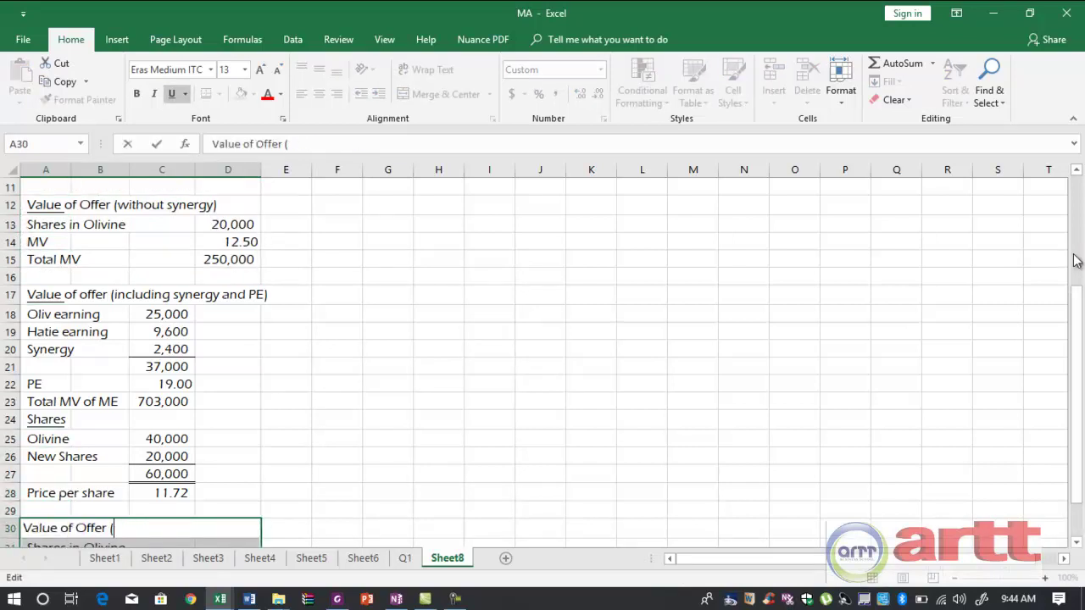
{"action": "key", "text": "BackSpace"}
{"action": "key", "text": "BackSpace"}
{"action": "key", "text": "Return"}
Enter 20000 as the shares in Olivine in D31
{"action": "key", "text": "Down"}
{"action": "key", "text": "Up"}
{"action": "key", "text": "Right"}
{"action": "key", "text": "Right"}
{"action": "key", "text": "Right"}
{"action": "type", "text": "+20000"}
{"action": "key", "text": "Return"}
Calculate D32 as the shares in Olivine in D31 multiplied by the price per share in C28
{"action": "type", "text": "=+"}
{"action": "key", "text": "Left"}
{"action": "key", "text": "Up"}
{"action": "key", "text": "Up"}
{"action": "key", "text": "Up"}
{"action": "key", "text": "Up"}
{"action": "key", "text": "Up"}
{"action": "type", "text": "+"}
{"action": "key", "text": "Escape"}
{"action": "type", "text": "+"}
{"action": "key", "text": "Up"}
{"action": "type", "text": "*"}
{"action": "key", "text": "Left"}
{"action": "key", "text": "Up"}
{"action": "key", "text": "Up"}
{"action": "key", "text": "Up"}
{"action": "key", "text": "Up"}
{"action": "key", "text": "Return"}
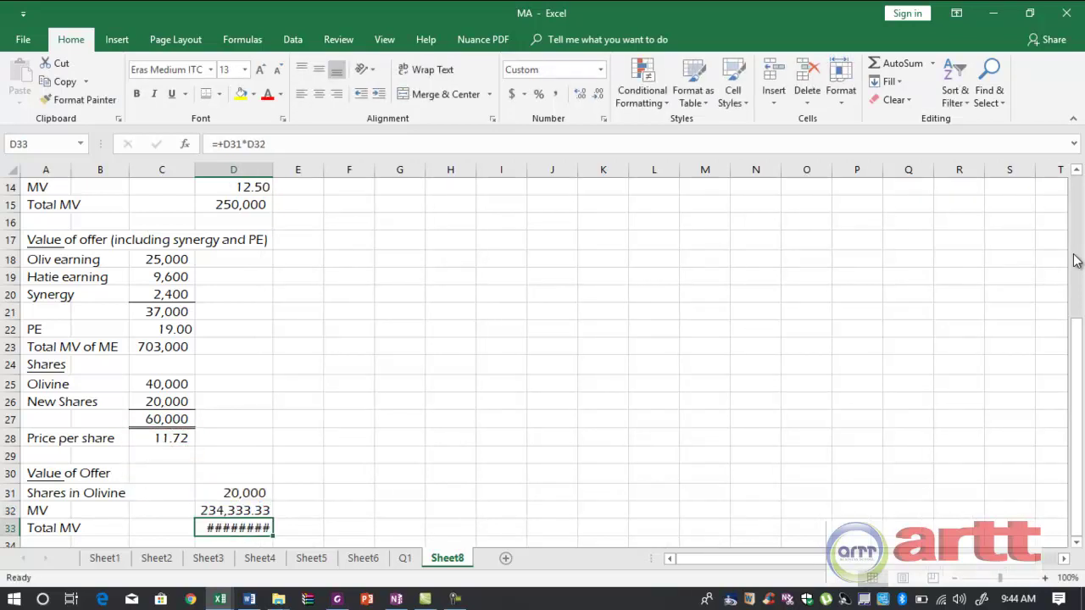
Show D32 without decimals and move the Total MV label from A33 to A32, replacing MV
{"action": "key", "text": "Up"}
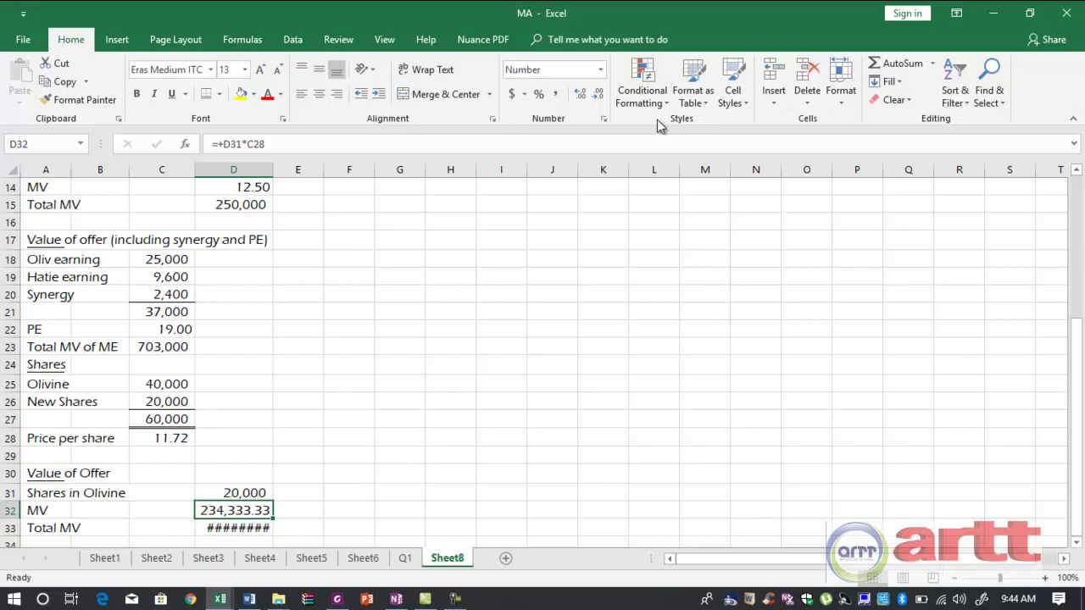
{"action": "double_click", "coordinate": [599, 94]}
{"action": "key", "text": "Left"}
{"action": "key", "text": "Down"}
{"action": "key", "text": "Left"}
{"action": "key", "text": "Left"}
{"action": "key", "text": "ctrl+x"}
{"action": "key", "text": "Up"}
{"action": "key", "text": "Return"}
{"action": "key", "text": "Down"}
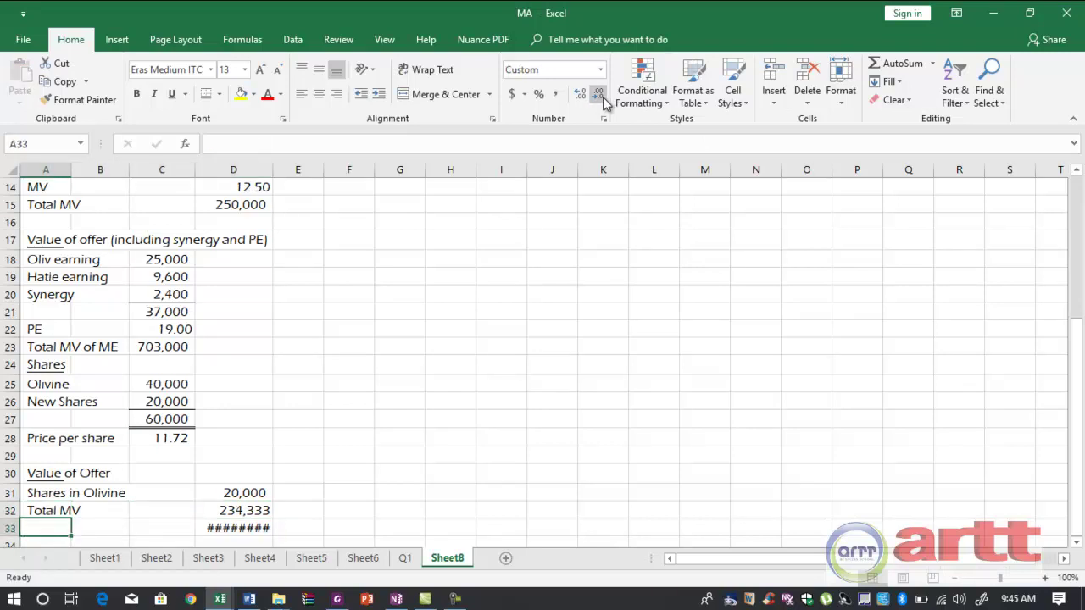
Label A33 as Old Value and enter 144000 in D33 over the copied formula
{"action": "type", "text": "Old Value"}
{"action": "key", "text": "ctrl+Return"}
{"action": "key", "text": "Right"}
{"action": "key", "text": "Right"}
{"action": "key", "text": "Right"}
{"action": "type", "text": "144000"}
{"action": "key", "text": "Return"}
{"action": "key", "text": "Home"}
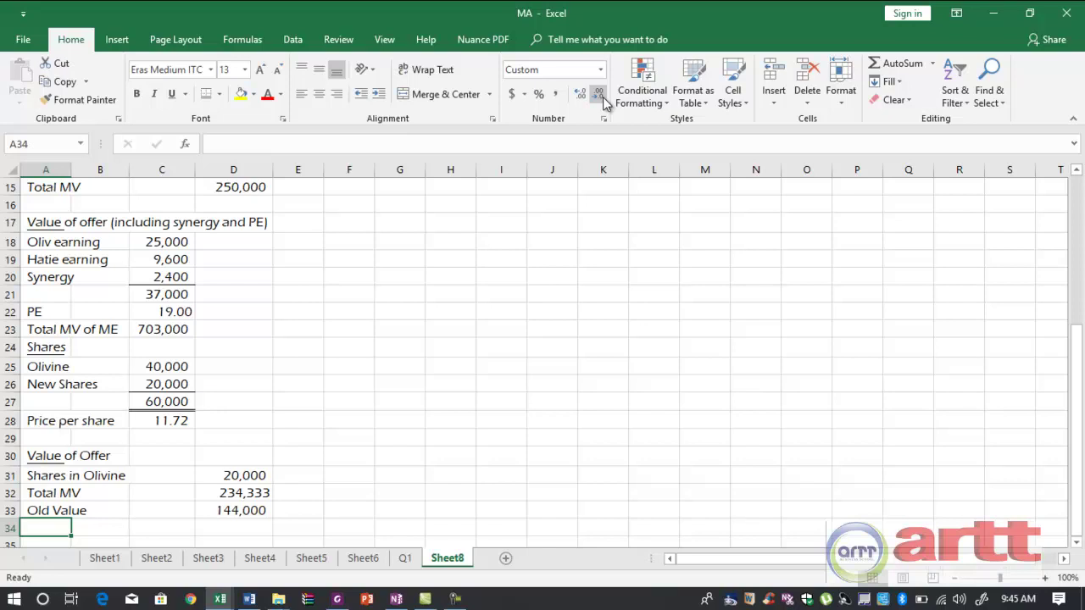
{"action": "key", "text": "Up"}
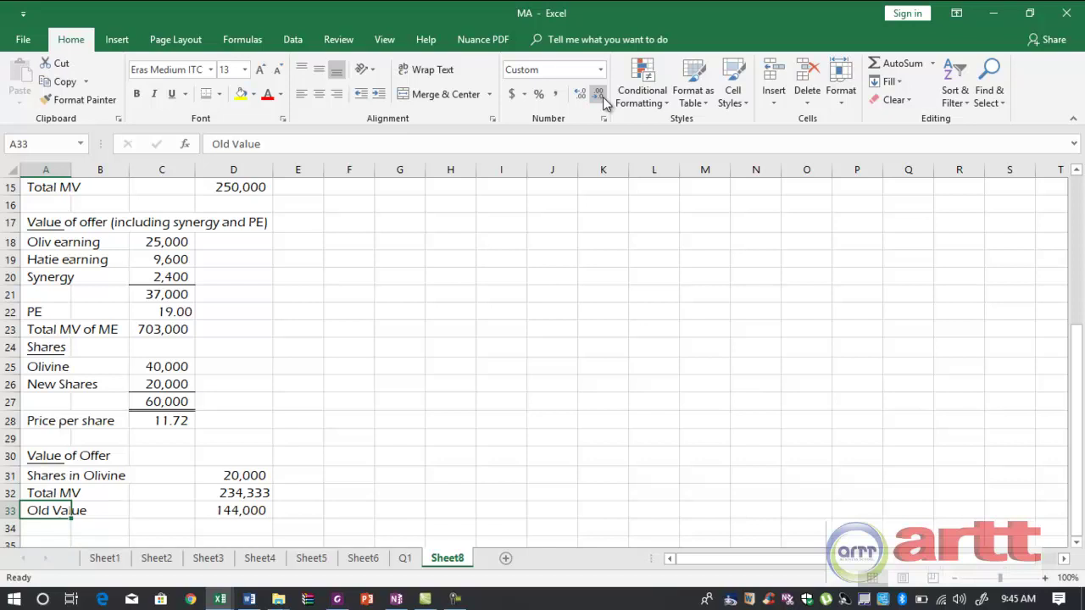
{"action": "key", "text": "Down"}
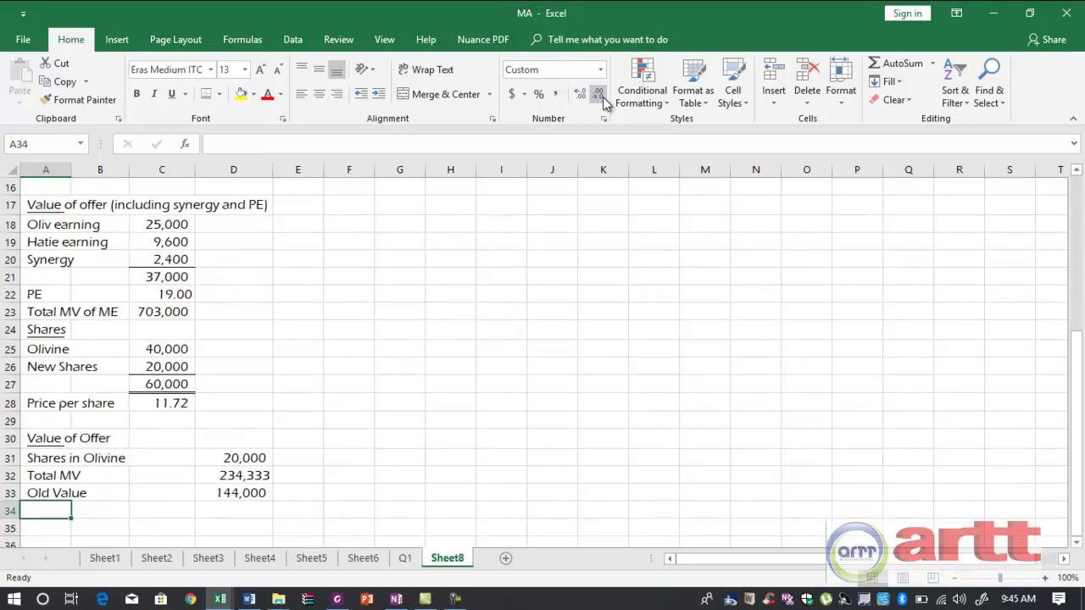
{"action": "type", "text": "E"}
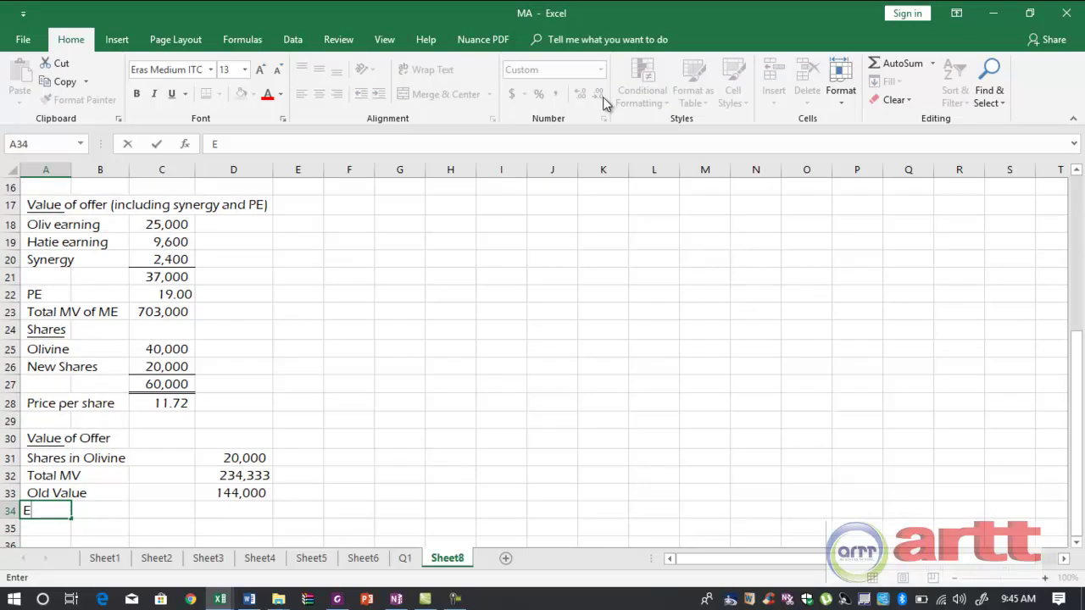
{"action": "key", "text": "Return"}
{"action": "key", "text": "Return"}
{"action": "key", "text": "Up"}
{"action": "key", "text": "Up"}
{"action": "key", "text": "Delete"}
Label A35 as Earnings per share
{"action": "key", "text": "Down"}
{"action": "type", "text": "Ea"}
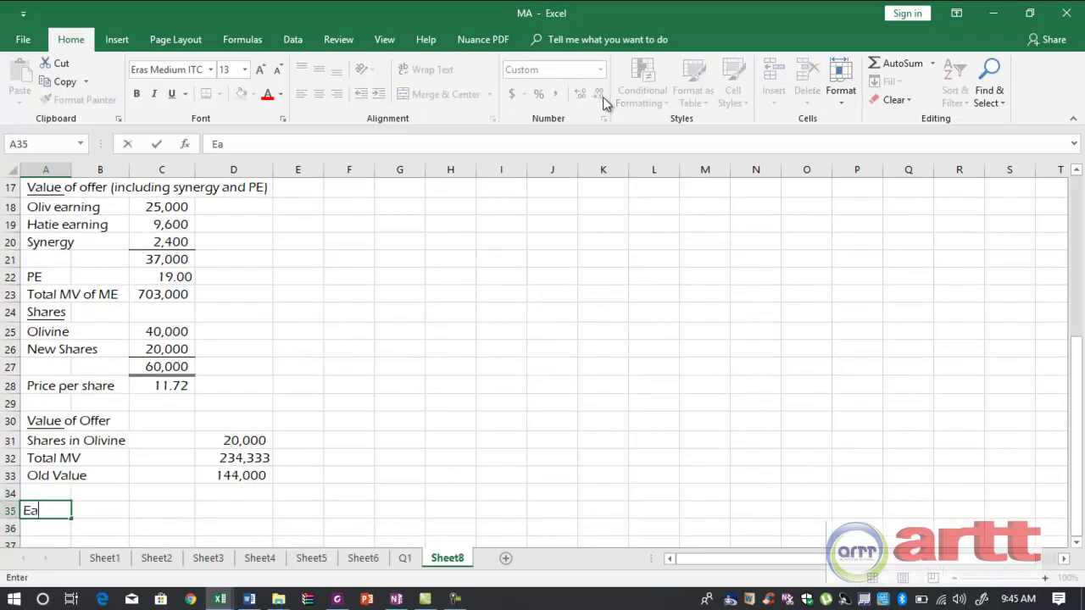
{"action": "type", "text": "rnings per share"}
{"action": "key", "text": "Tab"}
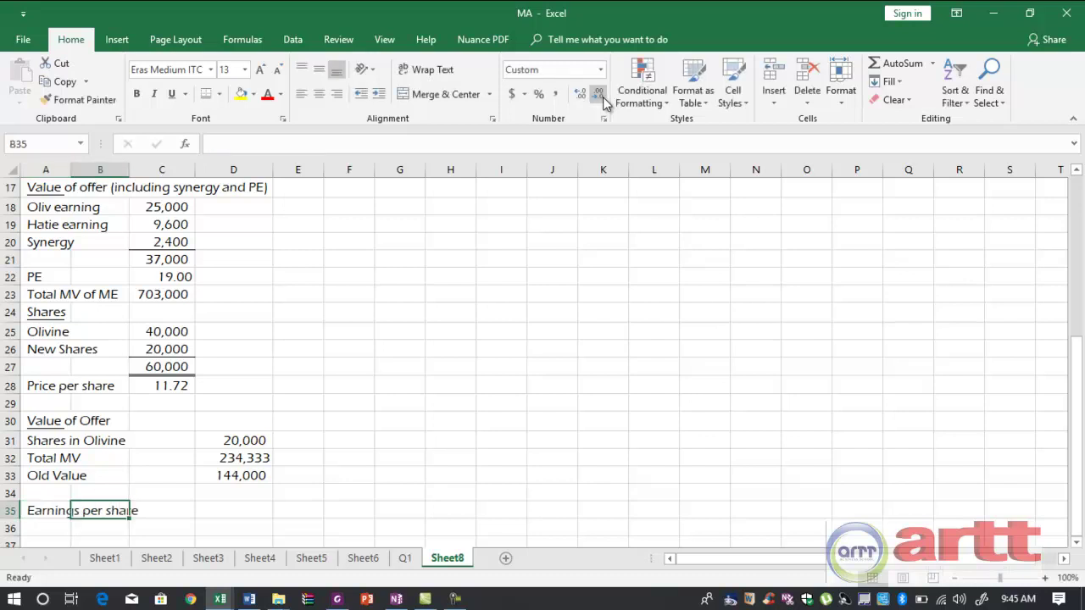
Calculate D35 as the total combined earnings in C21 divided by the total shares in C27
{"action": "key", "text": "Tab"}
{"action": "key", "text": "Tab"}
{"action": "type", "text": "+"}
{"action": "key", "text": "Up"}
{"action": "key", "text": "Up"}
{"action": "key", "text": "Up"}
{"action": "key", "text": "Up"}
{"action": "key", "text": "Up"}
{"action": "key", "text": "Up"}
{"action": "key", "text": "Up"}
{"action": "key", "text": "Up"}
{"action": "key", "text": "Up"}
{"action": "key", "text": "Up"}
{"action": "key", "text": "Up"}
{"action": "key", "text": "Left"}
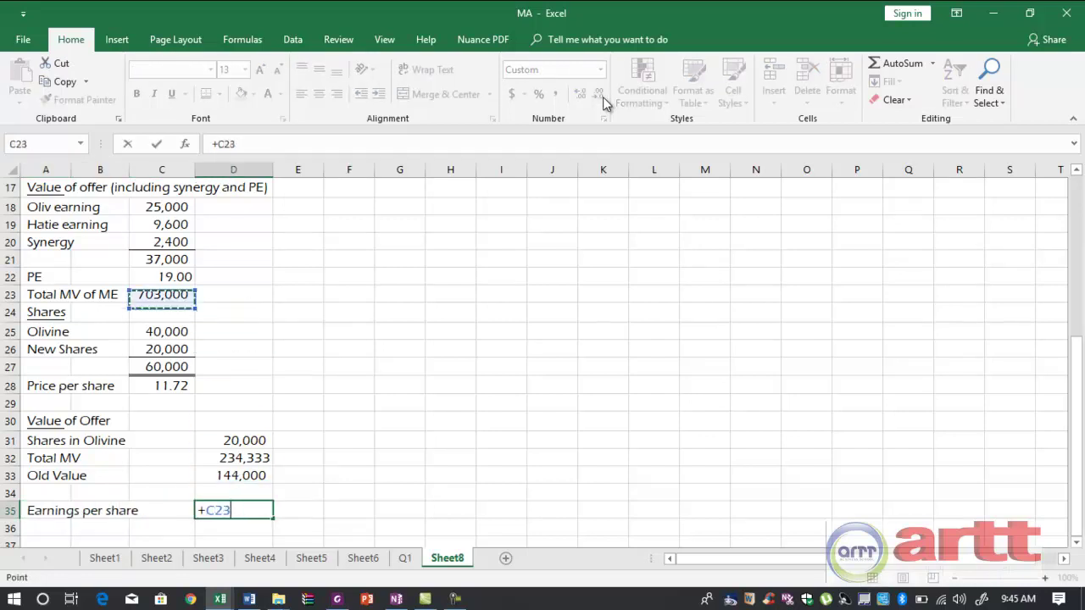
{"action": "key", "text": "Up"}
{"action": "key", "text": "Up"}
{"action": "key", "text": "Up"}
{"action": "type", "text": "/"}
{"action": "key", "text": "Up"}
{"action": "key", "text": "Left"}
{"action": "key", "text": "Up"}
{"action": "key", "text": "Up"}
{"action": "key", "text": "Up"}
{"action": "key", "text": "Up"}
{"action": "key", "text": "Up"}
{"action": "key", "text": "Up"}
{"action": "key", "text": "Up"}
{"action": "key", "text": "Up"}
{"action": "key", "text": "Down"}
{"action": "key", "text": "Return"}
{"action": "key", "text": "Up"}
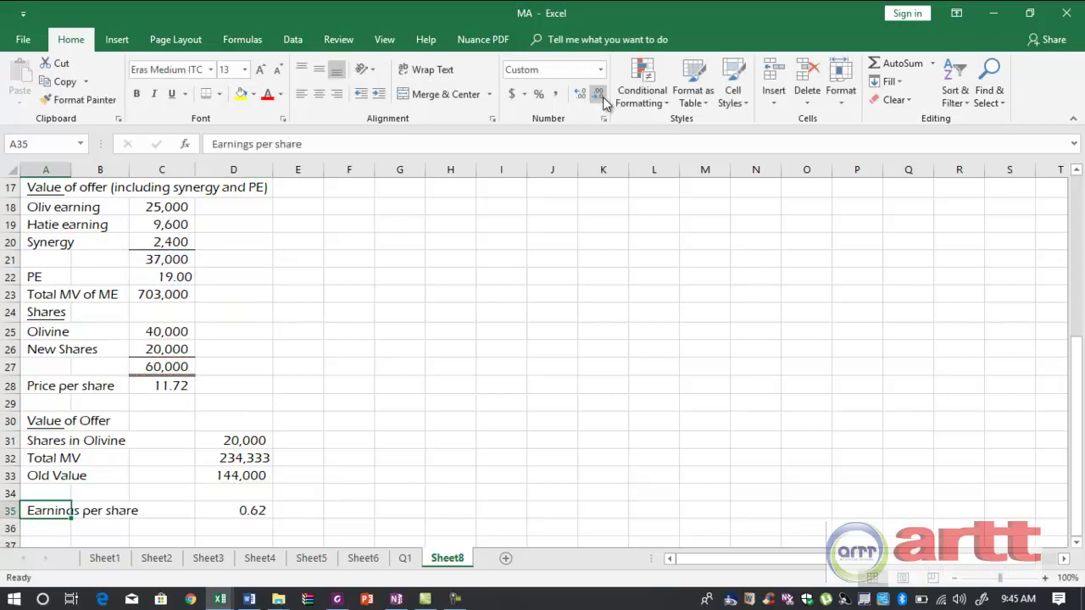
Display the earnings per share in D35 with five decimal places
{"action": "key", "text": "Right"}
{"action": "key", "text": "Right"}
{"action": "key", "text": "Right"}
{"action": "left_click", "coordinate": [582, 95]}
{"action": "left_click", "coordinate": [581, 96]}
{"action": "left_click", "coordinate": [583, 97]}
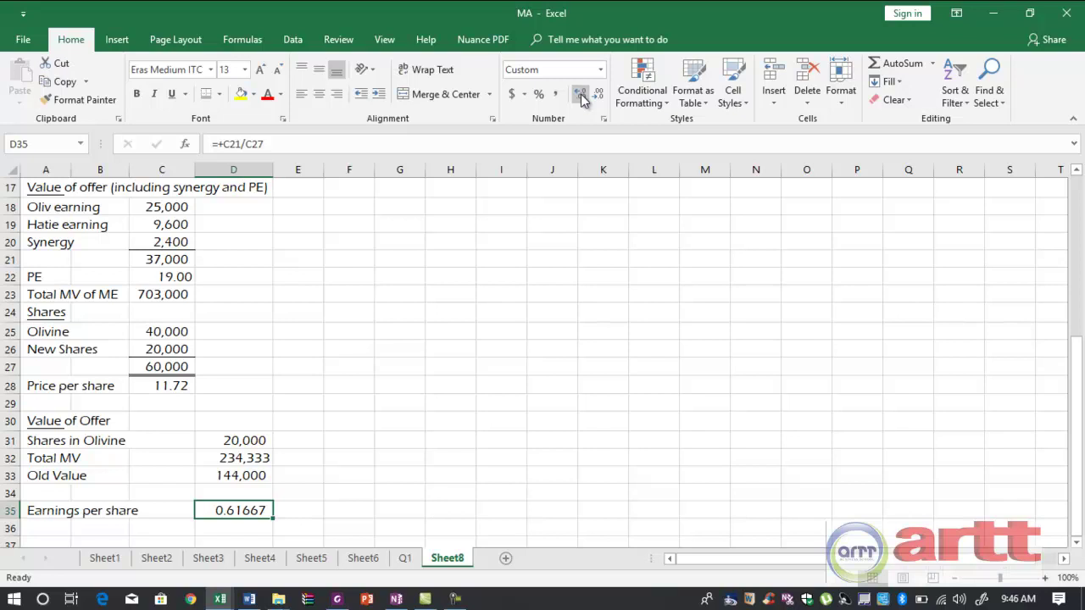
{"action": "key", "text": "Down"}
{"action": "key", "text": "Down"}
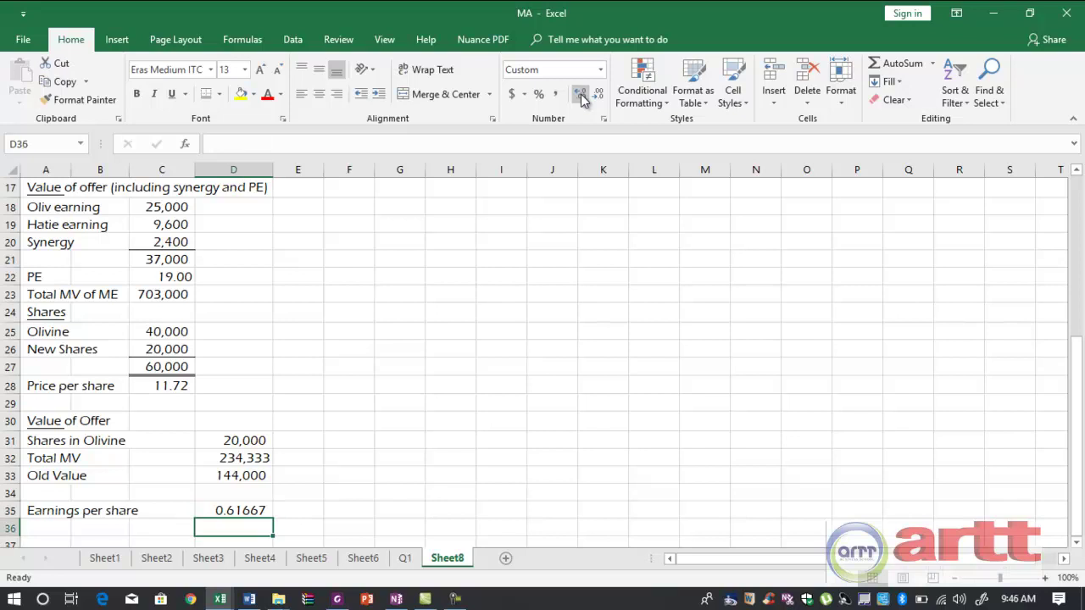
Enter the heading Post Merger Market Values in A37 and underline it
{"action": "key", "text": "Left"}
{"action": "key", "text": "Left"}
{"action": "key", "text": "Left"}
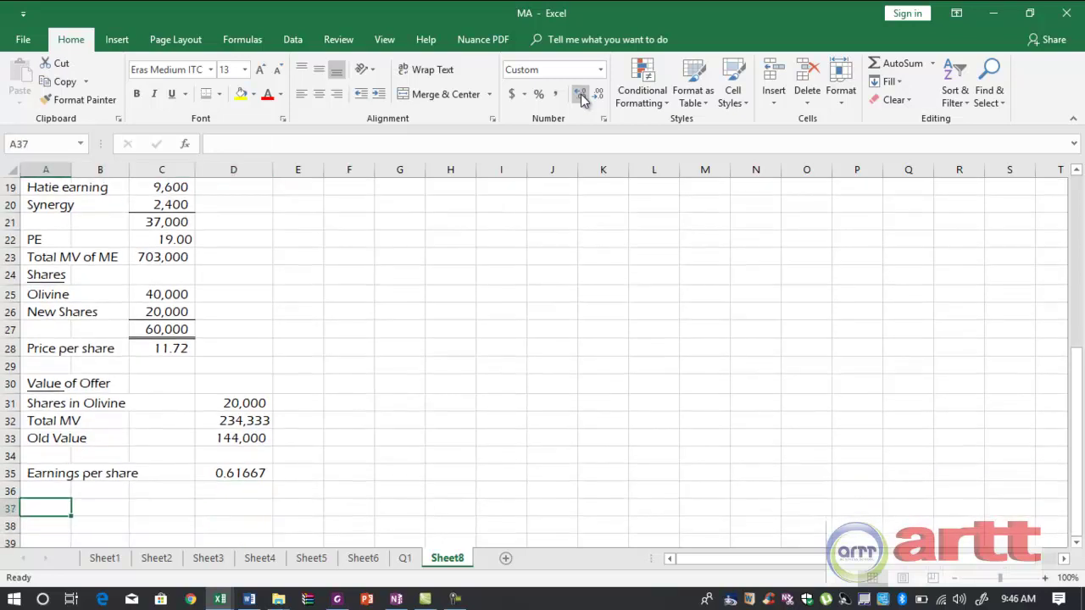
{"action": "type", "text": "Post Merge"}
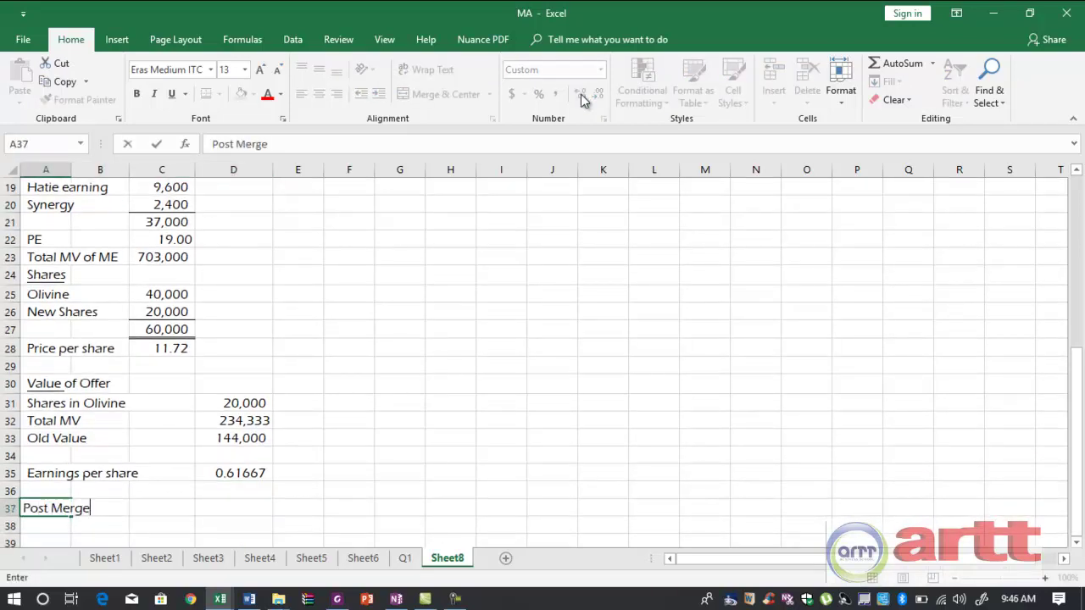
{"action": "type", "text": "r Market Values"}
{"action": "key", "text": "Return"}
{"action": "key", "text": "Up"}
{"action": "key", "text": "ctrl+u"}
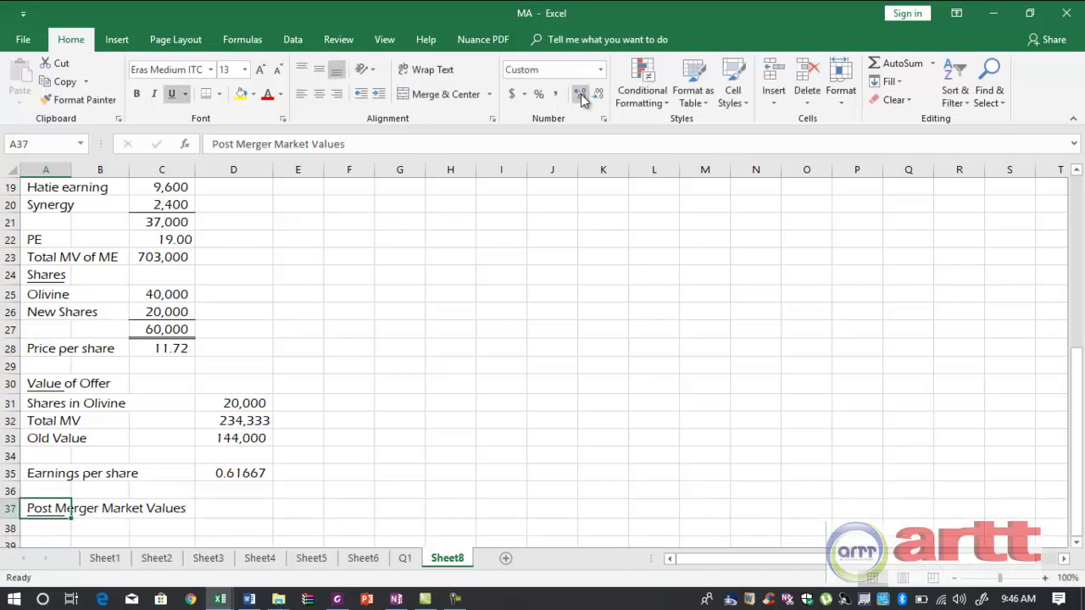
Label A39 as New Value
{"action": "key", "text": "Down"}
{"action": "key", "text": "Down"}
{"action": "type", "text": "New Va"}
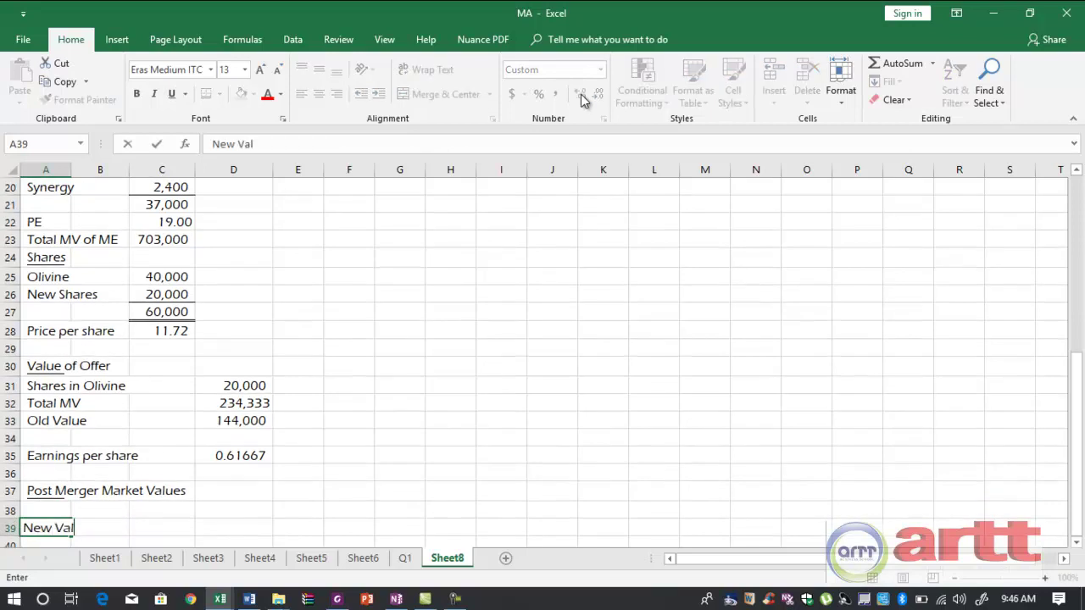
{"action": "type", "text": "lue"}
Add the column headings Olivine in C38 and Hattie in D38 and underline both
{"action": "key", "text": "Right"}
{"action": "key", "text": "Right"}
{"action": "key", "text": "Up"}
{"action": "type", "text": "Olivine"}
{"action": "key", "text": "Right"}
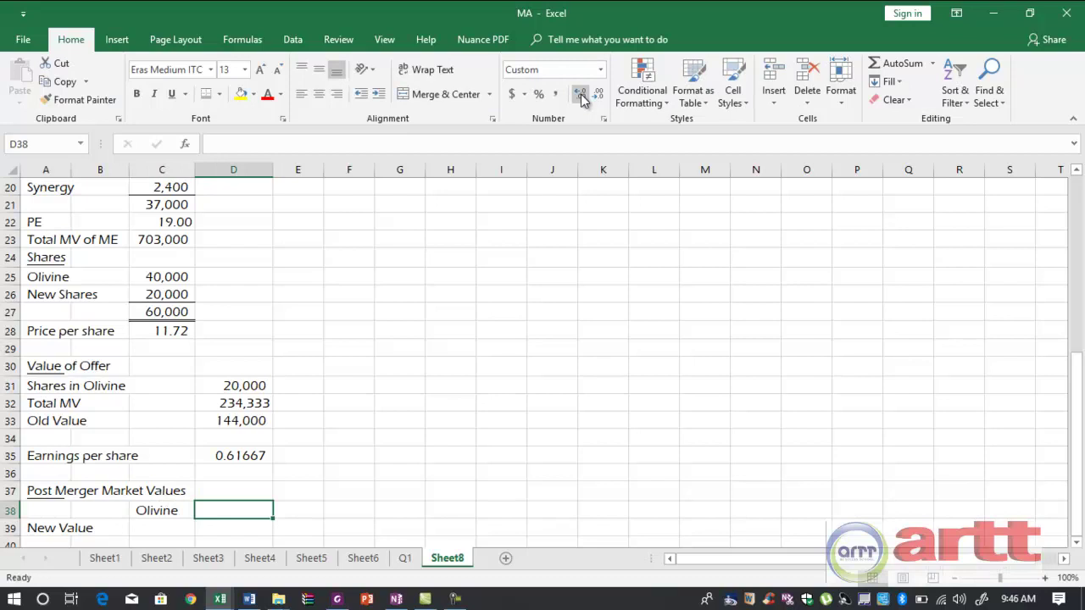
{"action": "type", "text": "Hattie"}
{"action": "key", "text": "Left"}
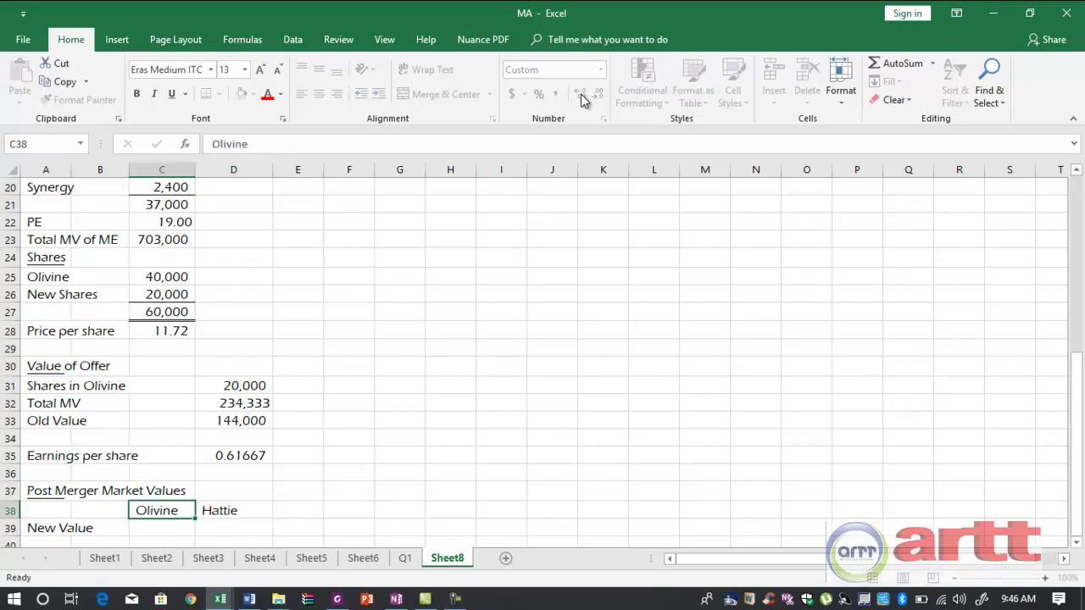
{"action": "key", "text": "shift+Right"}
{"action": "key", "text": "ctrl+i"}
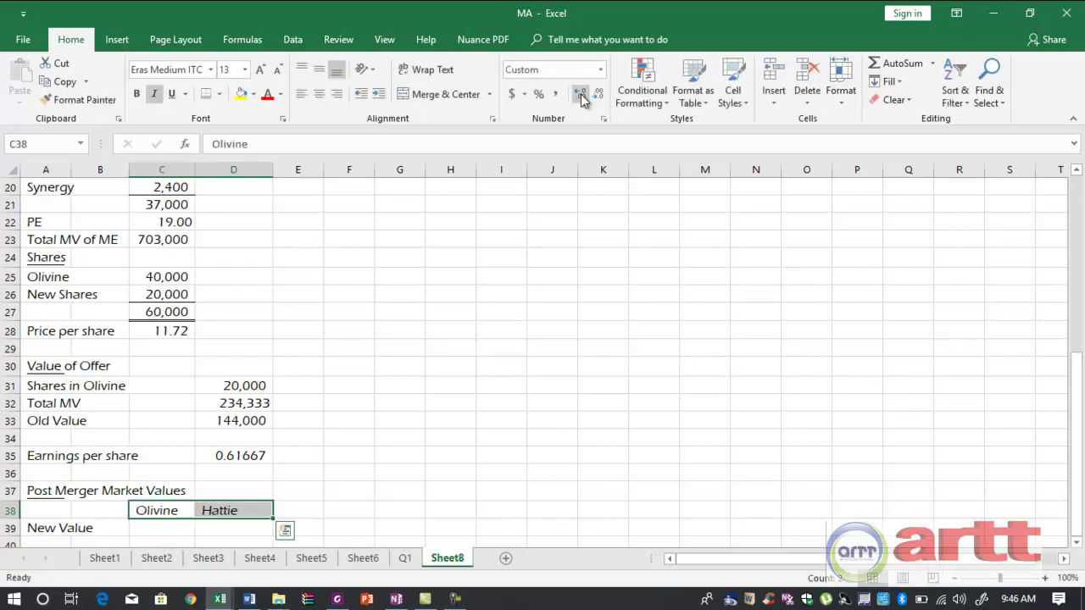
{"action": "key", "text": "ctrl+i"}
{"action": "key", "text": "ctrl+u"}
Calculate Olivine's new value in C39 as the price per share in C28 times its shares in C25, shown without decimals
{"action": "key", "text": "Down"}
{"action": "type", "text": "+"}
{"action": "key", "text": "Up"}
{"action": "key", "text": "Up"}
{"action": "key", "text": "Up"}
{"action": "key", "text": "Up"}
{"action": "key", "text": "Up"}
{"action": "key", "text": "Up"}
{"action": "key", "text": "Up"}
{"action": "key", "text": "Up"}
{"action": "key", "text": "Up"}
{"action": "key", "text": "Up"}
{"action": "key", "text": "Up"}
{"action": "type", "text": "*"}
{"action": "key", "text": "Right"}
{"action": "key", "text": "Up"}
{"action": "key", "text": "Up"}
{"action": "key", "text": "Up"}
{"action": "key", "text": "Up"}
{"action": "key", "text": "Up"}
{"action": "key", "text": "Up"}
{"action": "key", "text": "Up"}
{"action": "key", "text": "Up"}
{"action": "key", "text": "Up"}
{"action": "key", "text": "Up"}
{"action": "key", "text": "Left"}
{"action": "key", "text": "Up"}
{"action": "key", "text": "Up"}
{"action": "key", "text": "Up"}
{"action": "key", "text": "Up"}
{"action": "key", "text": "Return"}
{"action": "key", "text": "Up"}
{"action": "key", "text": "Right"}
{"action": "key", "text": "Left"}
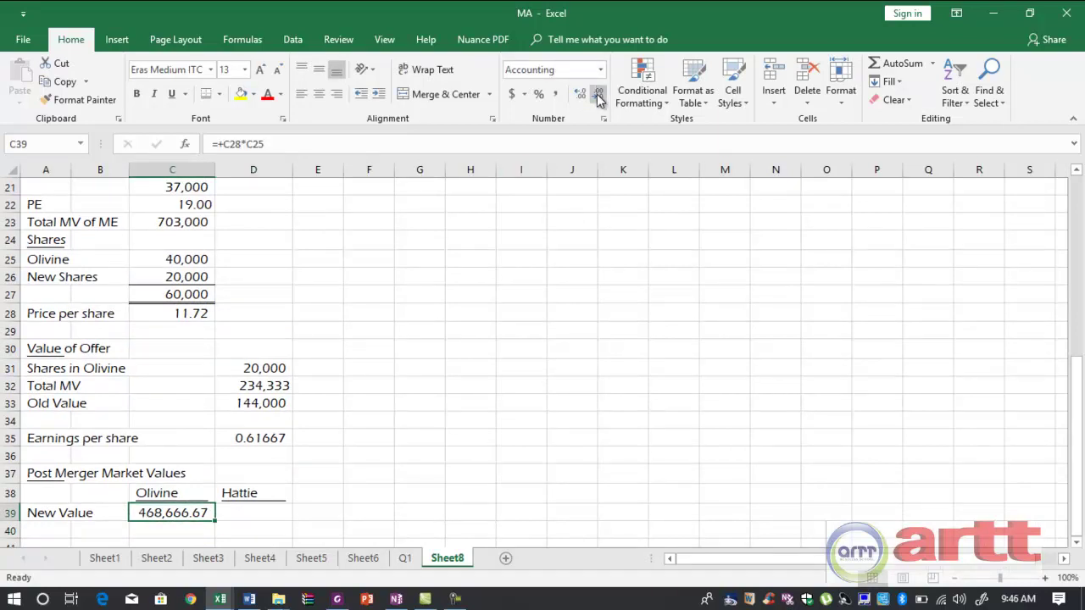
{"action": "double_click", "coordinate": [597, 95]}
Calculate Hattie's new value in D39 as the new shares in C26 times the price per share in C28
{"action": "key", "text": "Right"}
{"action": "type", "text": "+"}
{"action": "key", "text": "Up"}
{"action": "key", "text": "Up"}
{"action": "key", "text": "Up"}
{"action": "key", "text": "Up"}
{"action": "key", "text": "Up"}
{"action": "key", "text": "Up"}
{"action": "key", "text": "Up"}
{"action": "key", "text": "Up"}
{"action": "key", "text": "Left"}
{"action": "key", "text": "Up"}
{"action": "key", "text": "Up"}
{"action": "key", "text": "Up"}
{"action": "key", "text": "Up"}
{"action": "key", "text": "Up"}
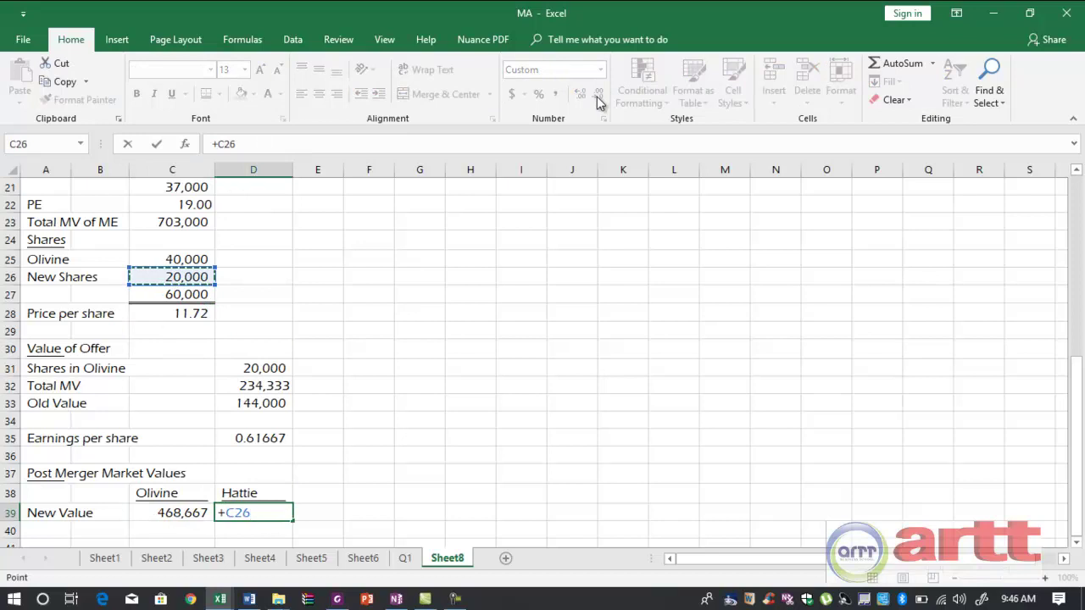
{"action": "key", "text": "Up"}
{"action": "key", "text": "Down"}
{"action": "type", "text": "*"}
{"action": "left_click", "coordinate": [204, 305]}
{"action": "key", "text": "Return"}
Label A40 as Old Value and enter -500000 for Olivine in C40
{"action": "key", "text": "Left"}
{"action": "key", "text": "Left"}
{"action": "key", "text": "Left"}
{"action": "type", "text": "Old Value"}
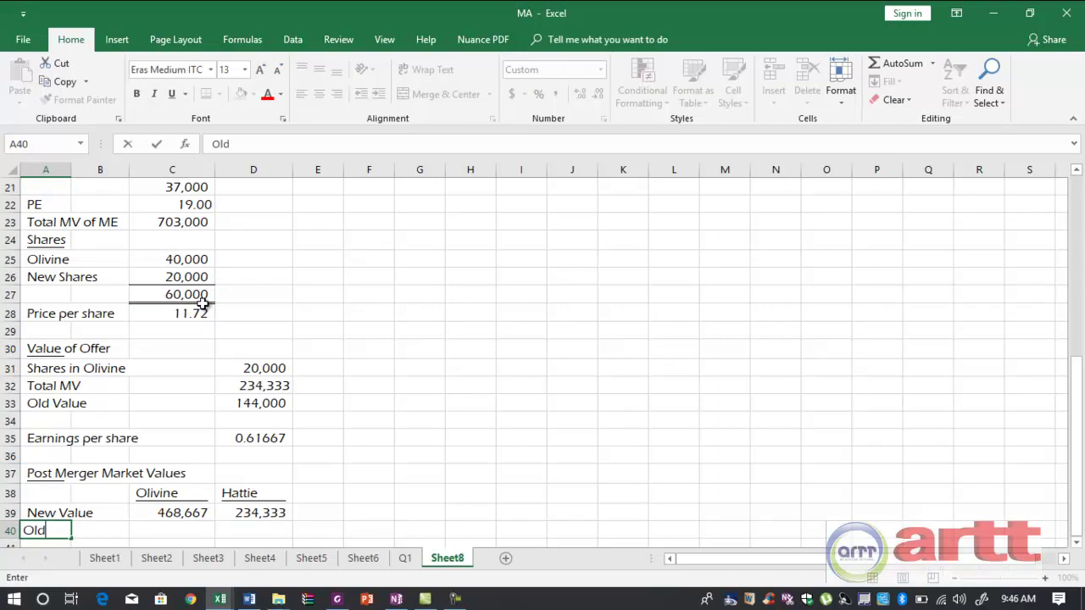
{"action": "key", "text": "Right"}
{"action": "key", "text": "Right"}
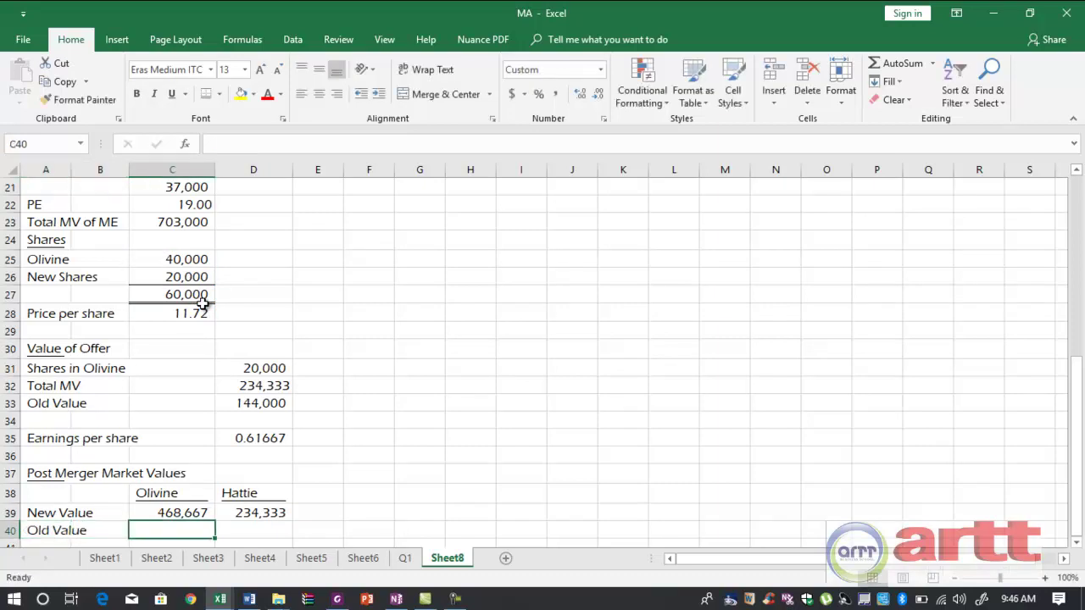
{"action": "type", "text": "-5000000"}
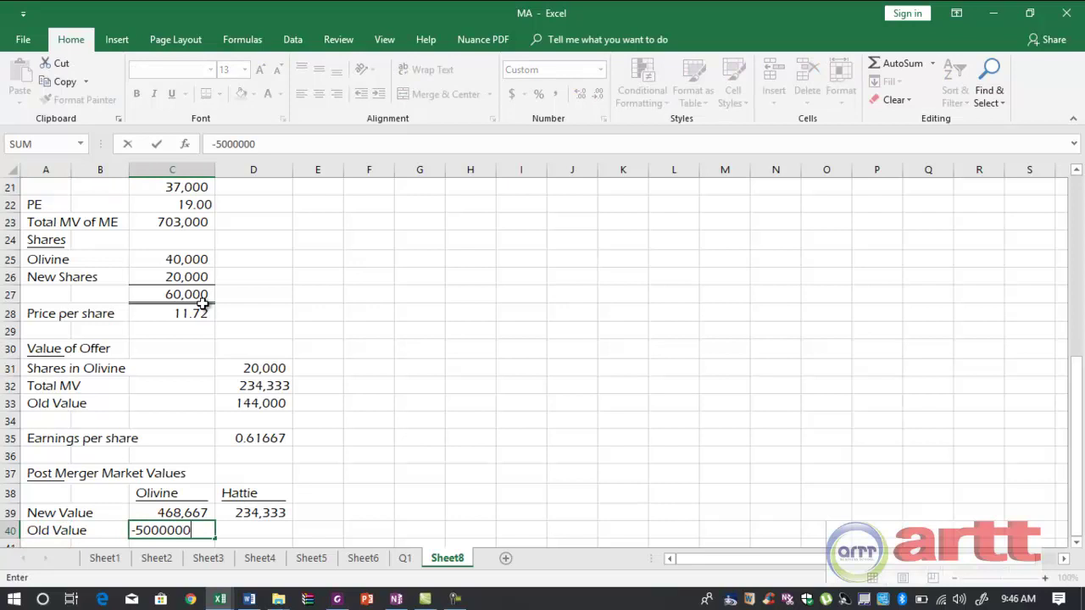
{"action": "key", "text": "Right"}
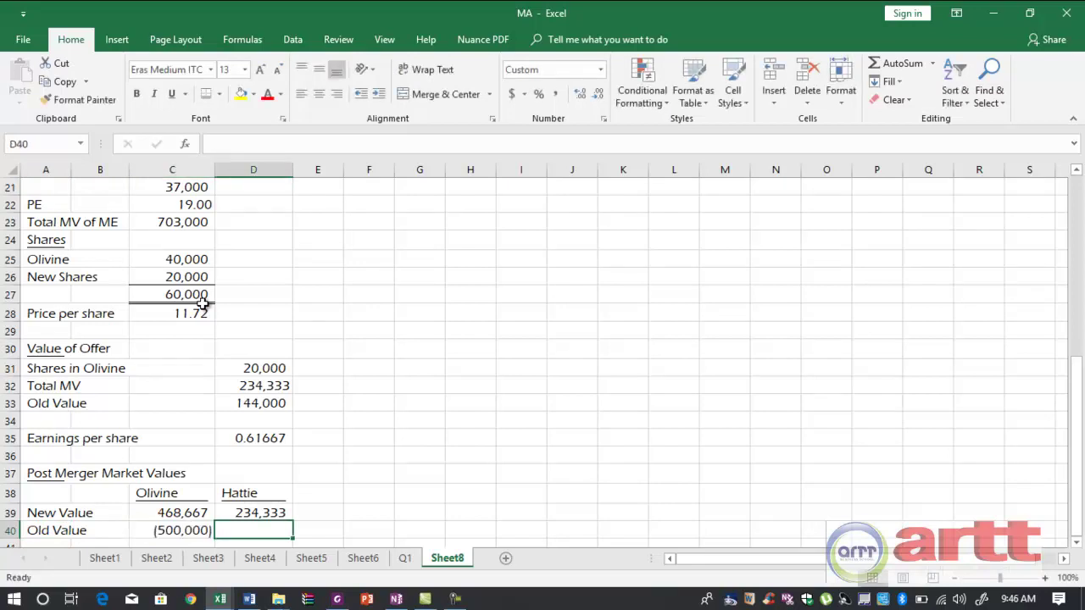
Set Hattie's old value in D40 to the negative of the old value in D33
{"action": "type", "text": "-"}
{"action": "key", "text": "Up"}
{"action": "key", "text": "Up"}
{"action": "key", "text": "Up"}
{"action": "key", "text": "Up"}
{"action": "key", "text": "Up"}
{"action": "key", "text": "Up"}
{"action": "key", "text": "Up"}
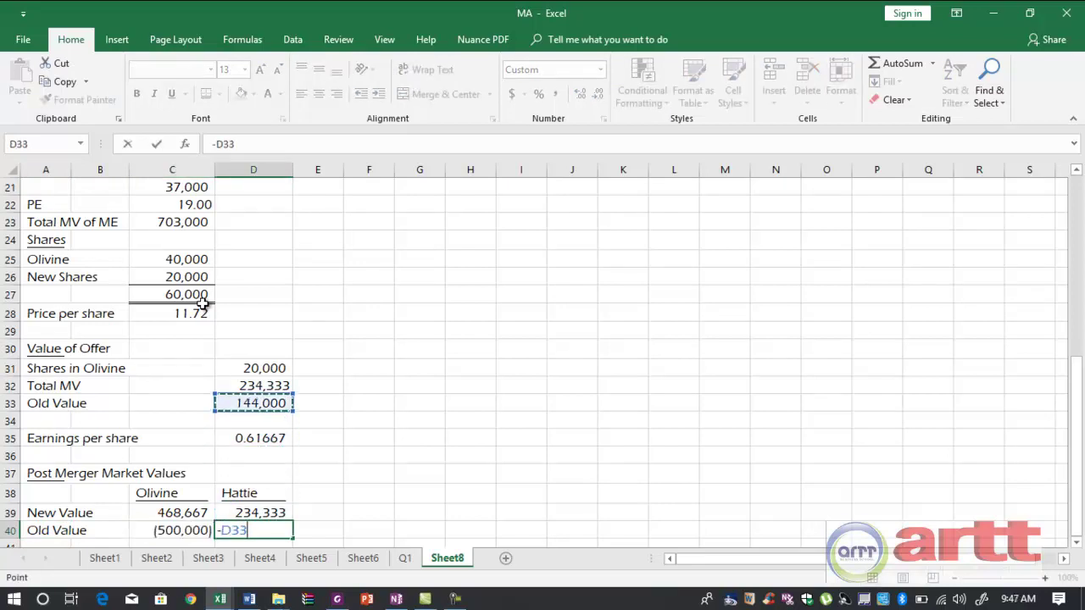
{"action": "key", "text": "Return"}
Sum C39:C40 in C41, give it a top and double bottom border, and copy it to D41
{"action": "key", "text": "alt+equal"}
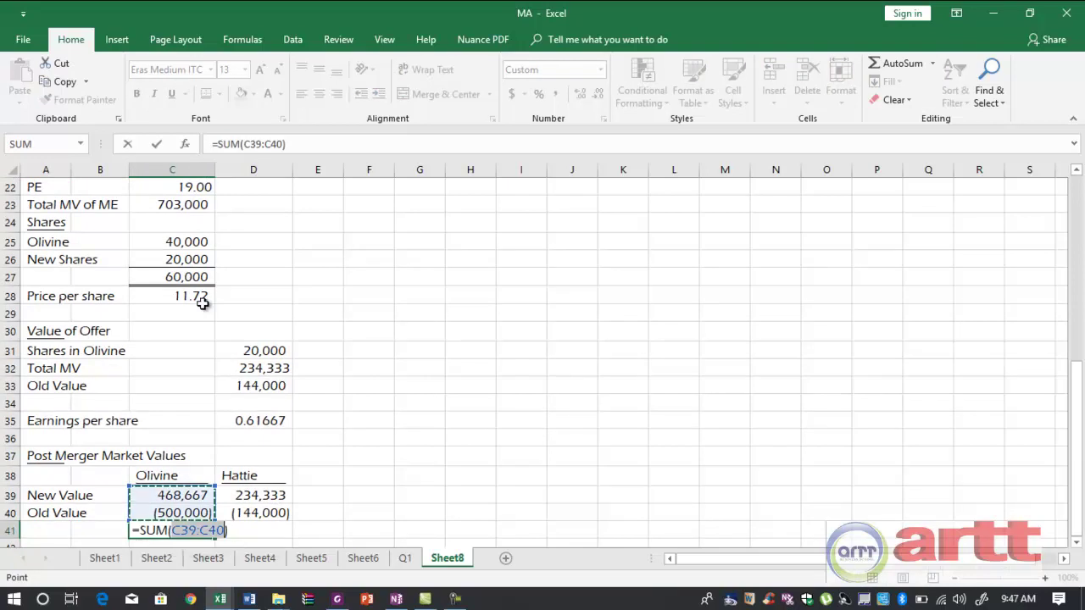
{"action": "key", "text": "ctrl+Return"}
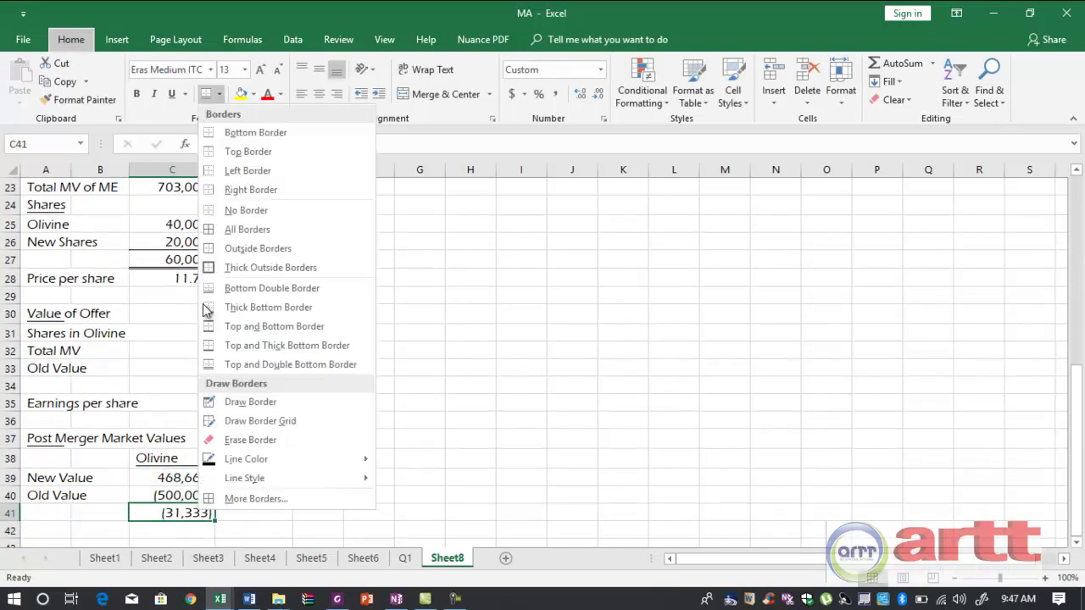
{"action": "key", "text": "ctrl+c"}
{"action": "key", "text": "Right"}
{"action": "key", "text": "Return"}
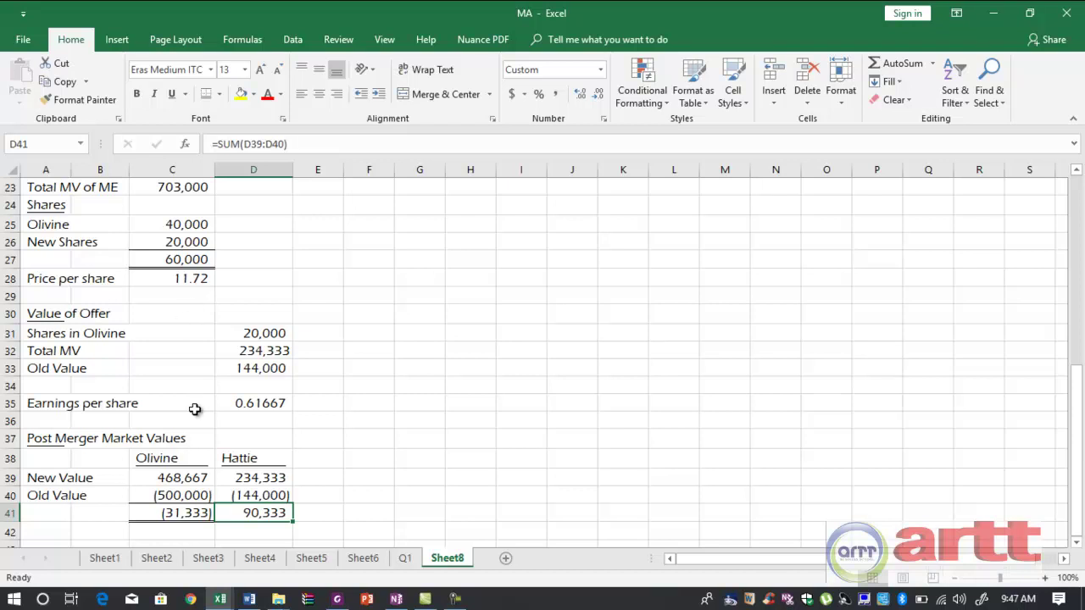
{"action": "left_click", "coordinate": [458, 599]}
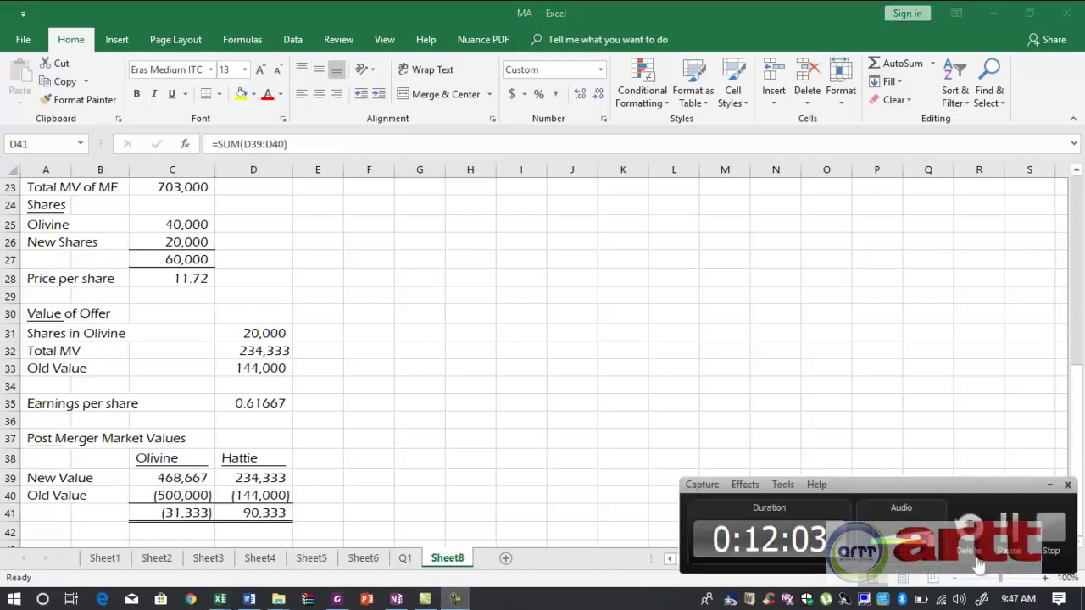